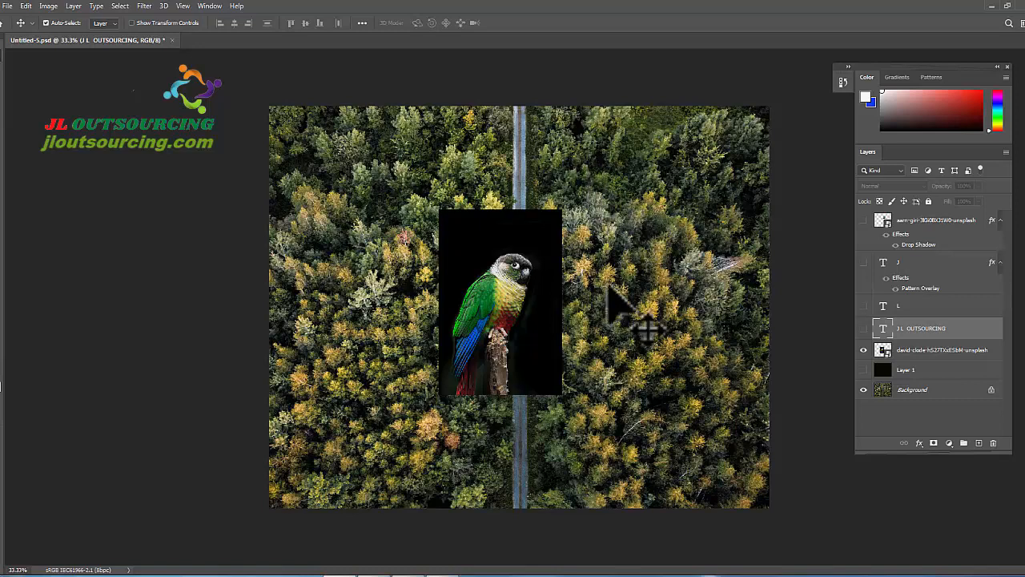
# Step: Move the parrot photo layer above the J, L and JL OUTSOURCING text layers, and delete those three text layers
pyautogui.click(913, 352)
pyautogui.click(863, 350)
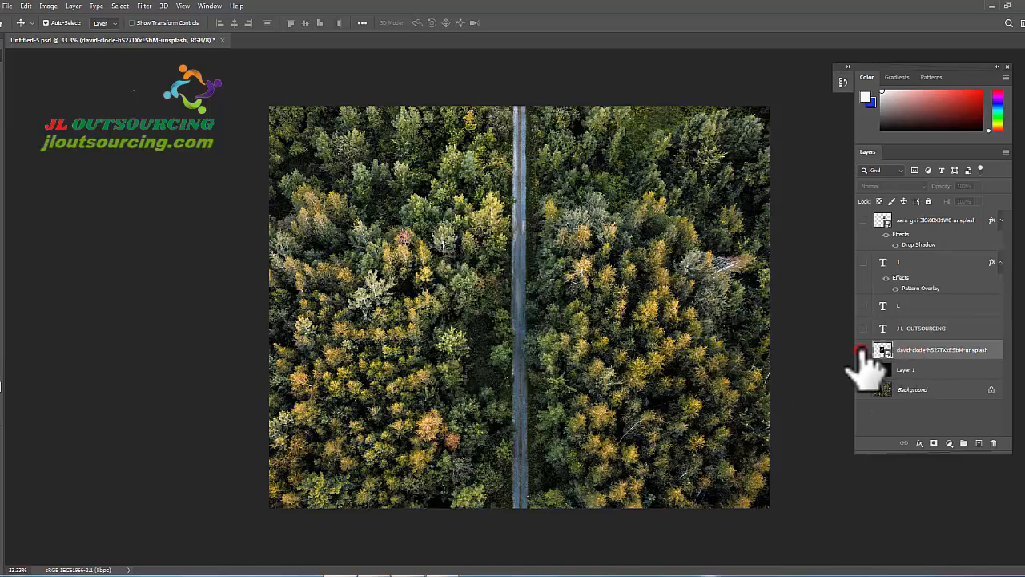
pyautogui.click(863, 350)
pyautogui.moveTo(926, 352); pyautogui.dragTo(913, 248)
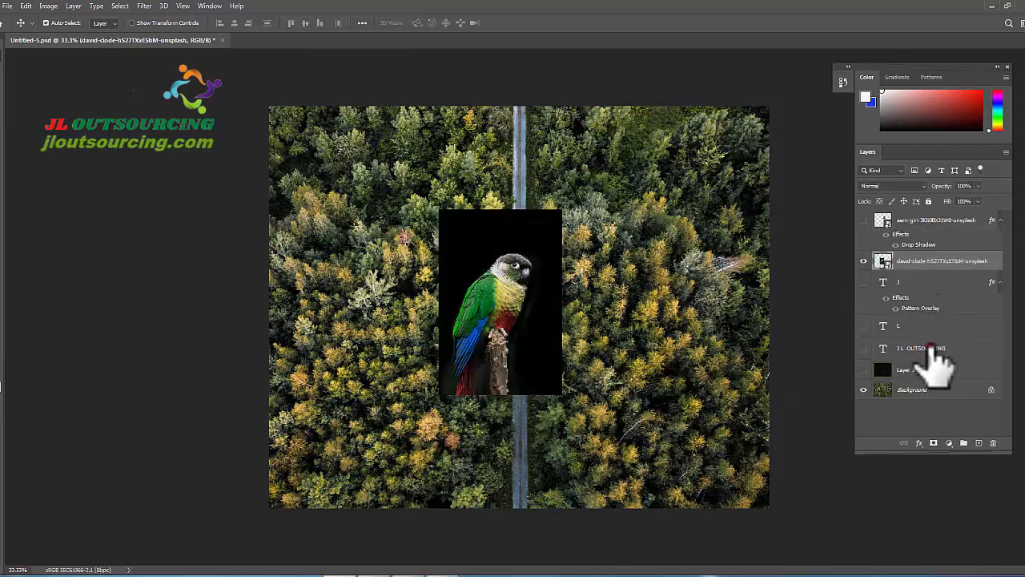
pyautogui.click(932, 348)
pyautogui.click(993, 443)
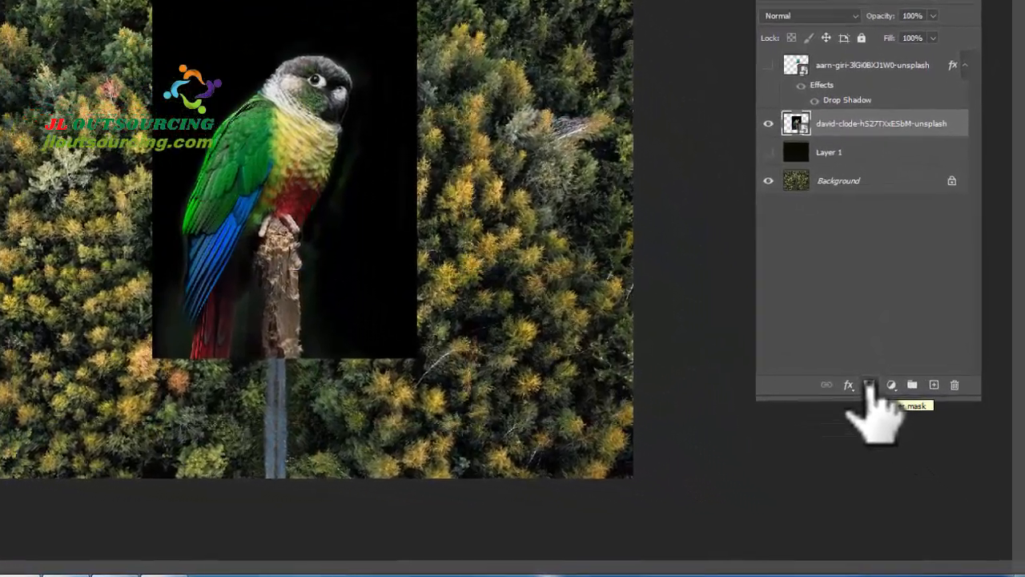
# Step: Add a layer mask to the parrot photo layer and make the mask the active target
pyautogui.click(932, 442)
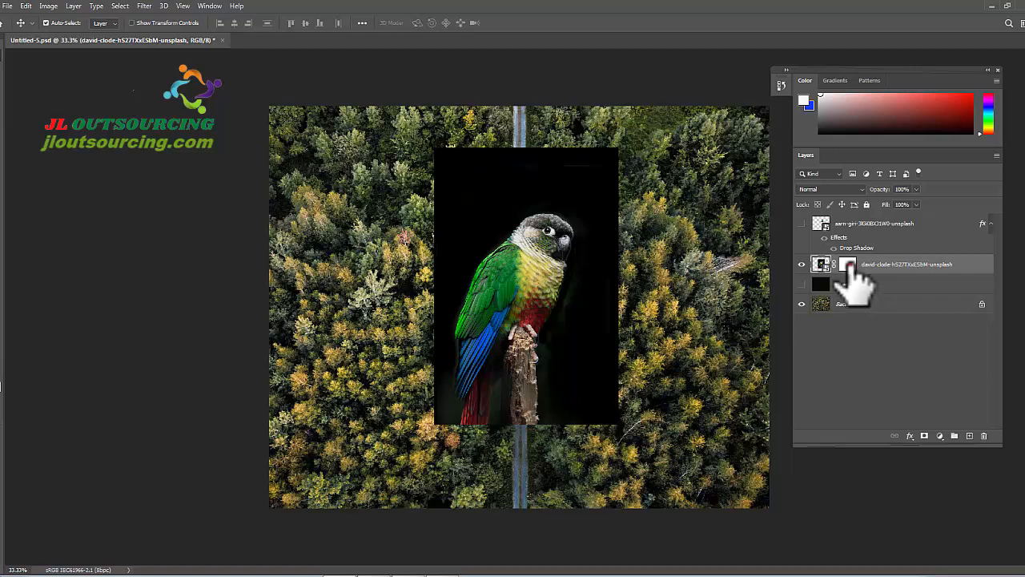
pyautogui.click(847, 265)
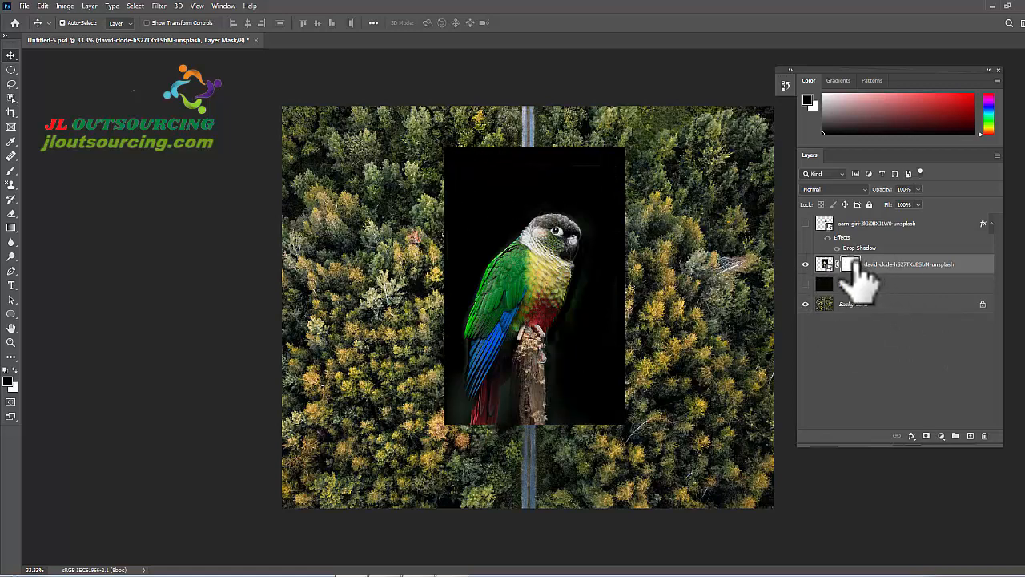
# Step: Fill the parrot layer's mask with black to hide the photo, and refill it with white to reveal it
pyautogui.press('x')
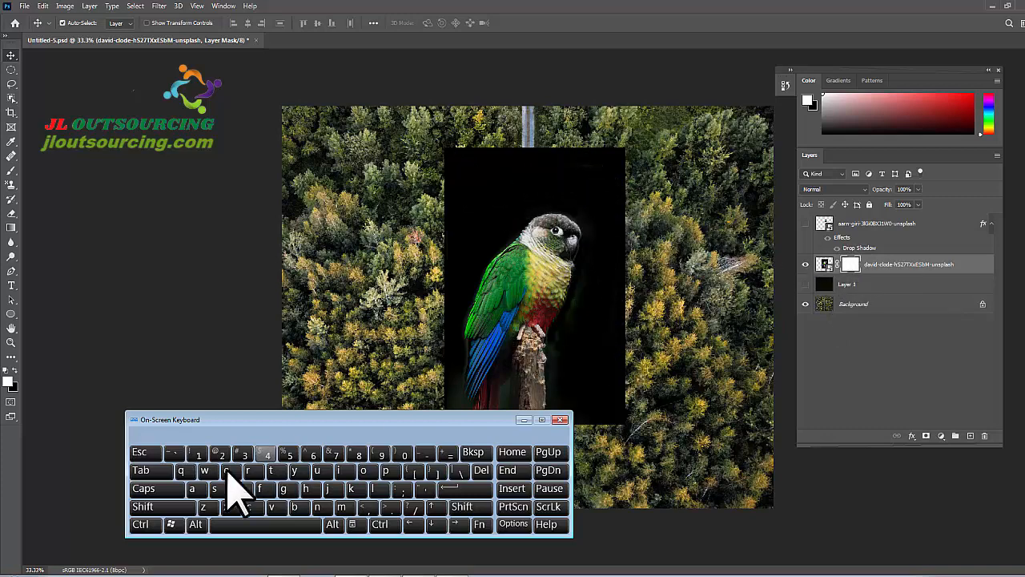
pyautogui.click(13, 369)
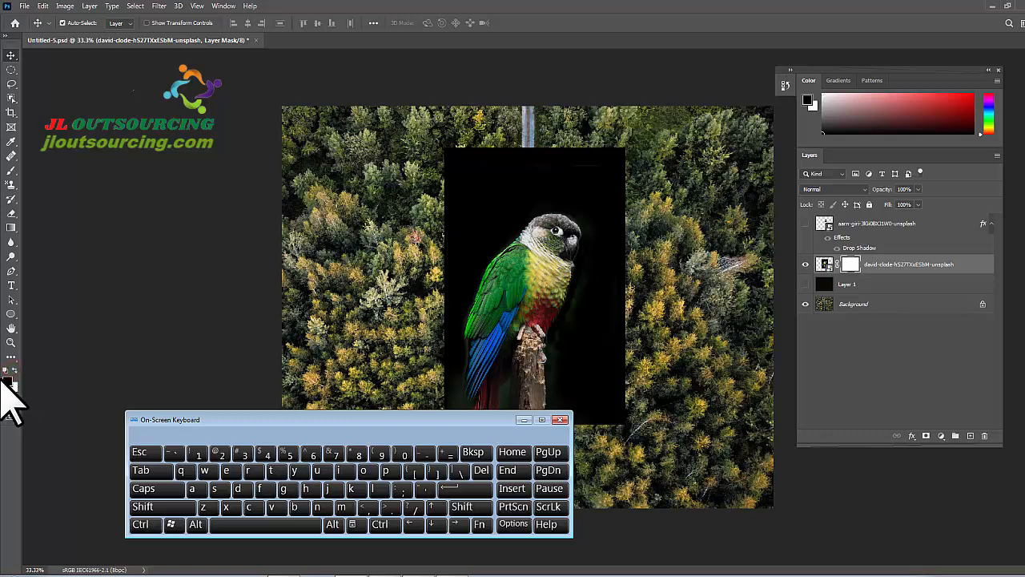
pyautogui.click(196, 524)
pyautogui.click(473, 452)
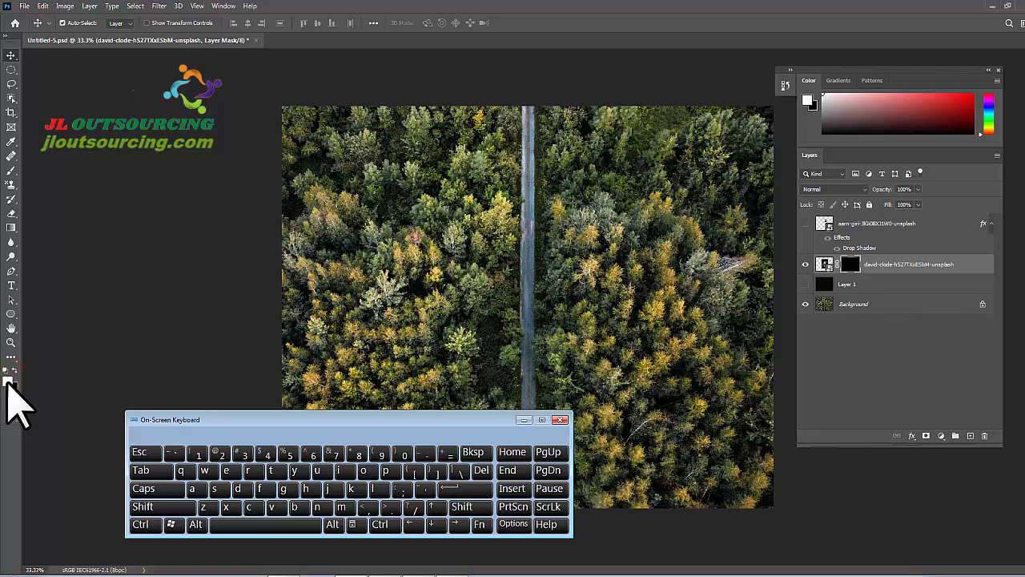
pyautogui.click(333, 524)
pyautogui.click(473, 452)
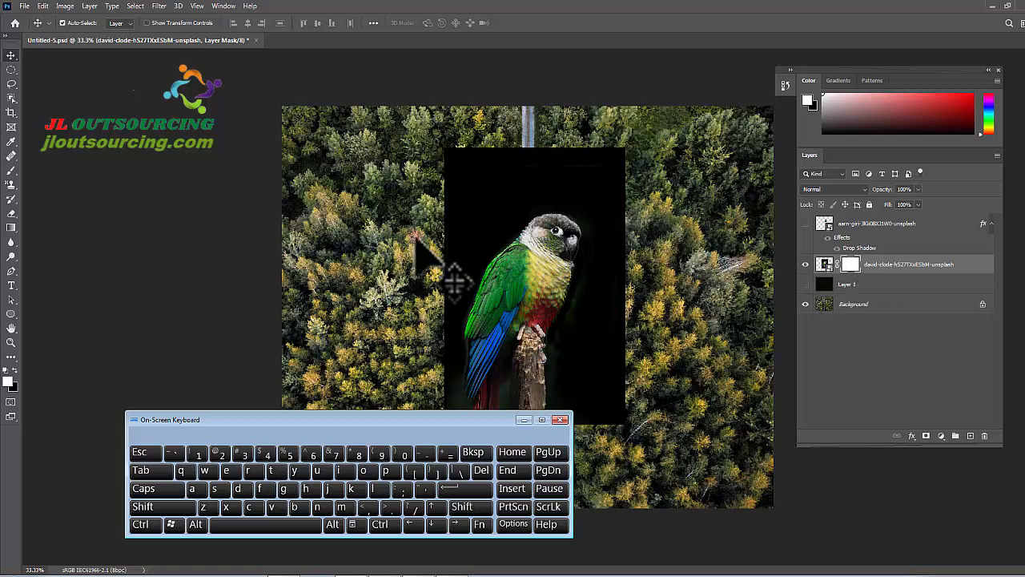
# Step: Set the foreground colour to light grey afaaaa and fill the parrot layer's mask with it
pyautogui.click(8, 382)
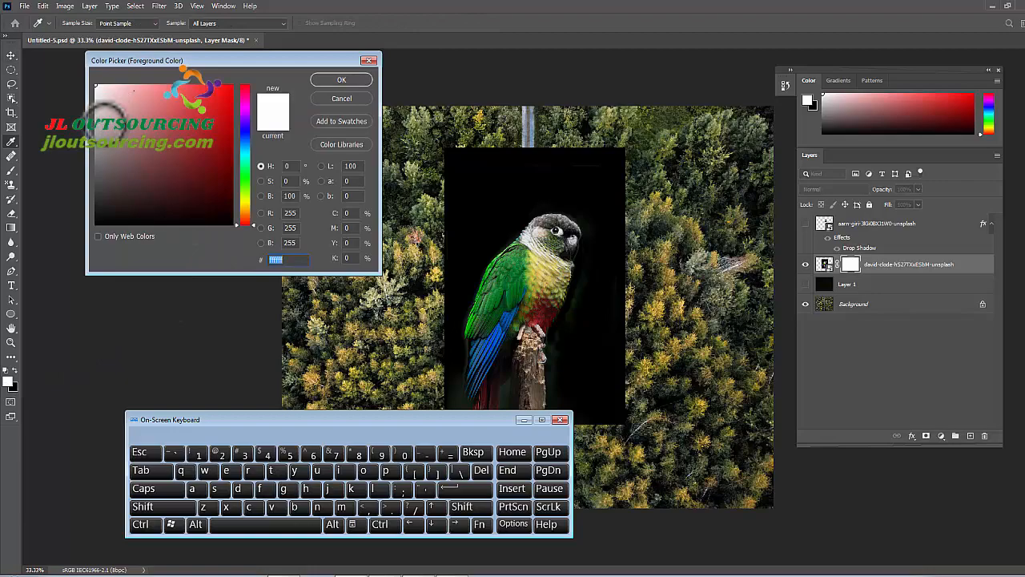
pyautogui.moveTo(108, 113); pyautogui.dragTo(97, 158)
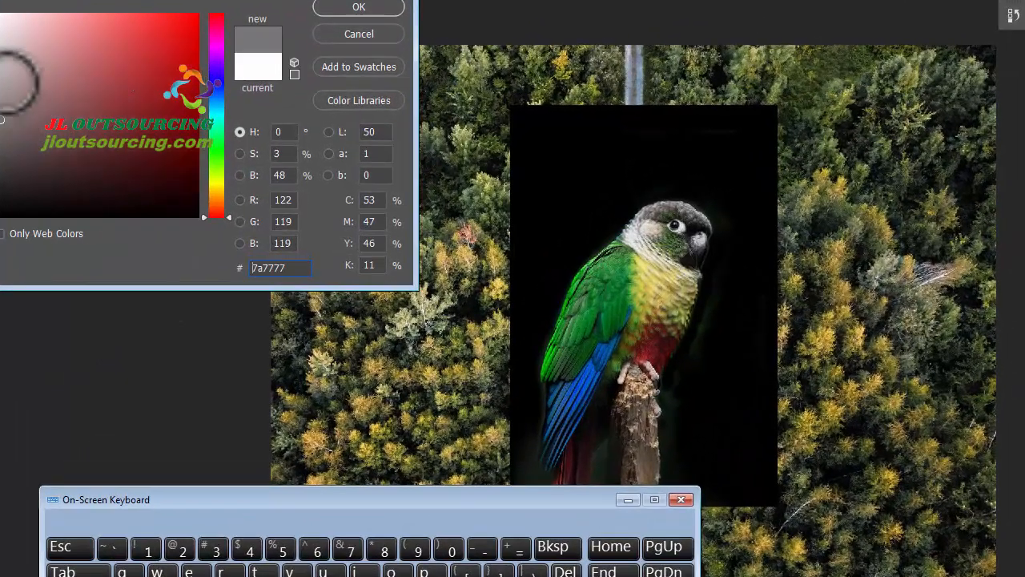
pyautogui.moveTo(16, 80); pyautogui.dragTo(1, 77)
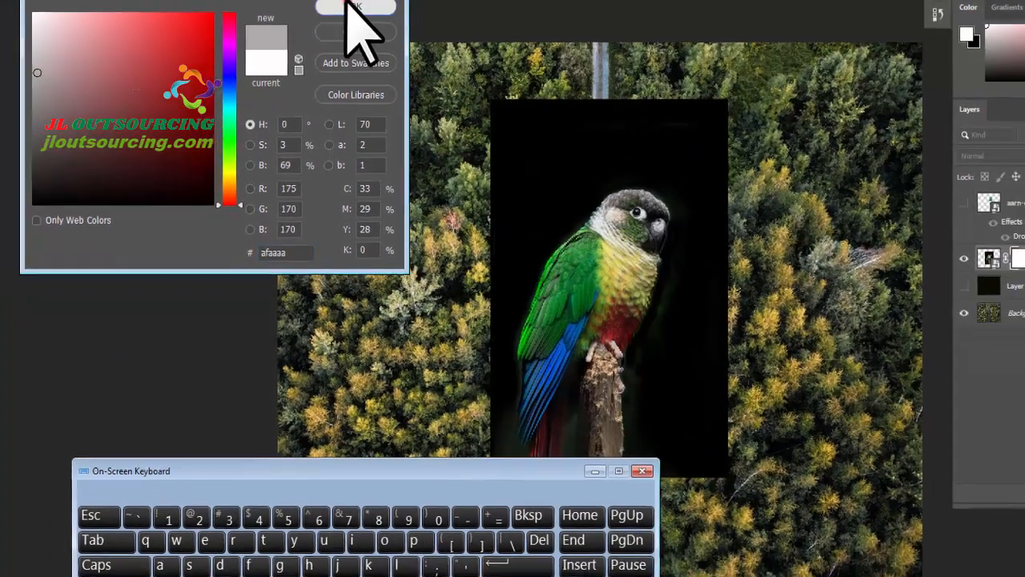
pyautogui.click(341, 6)
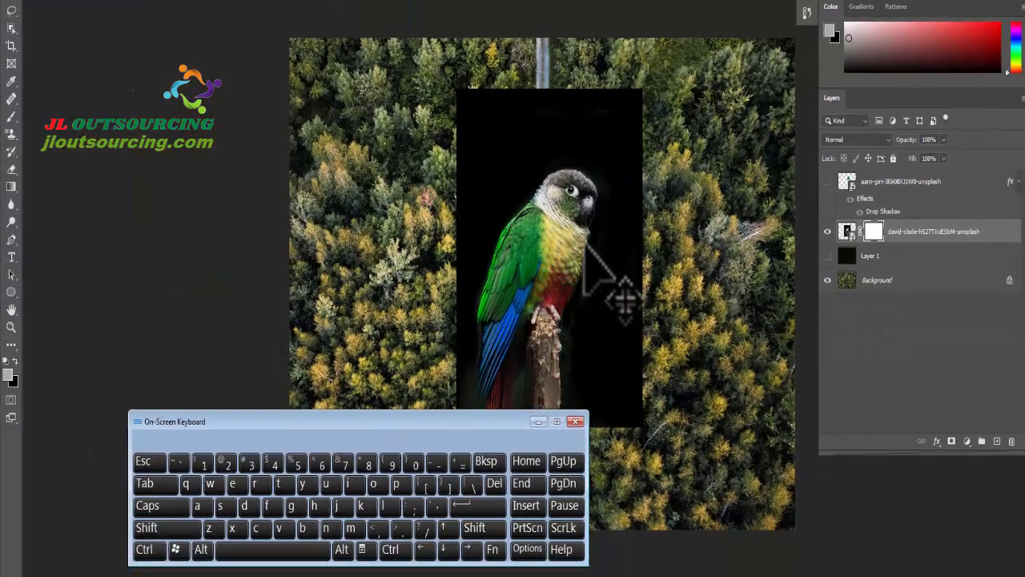
pyautogui.click(341, 549)
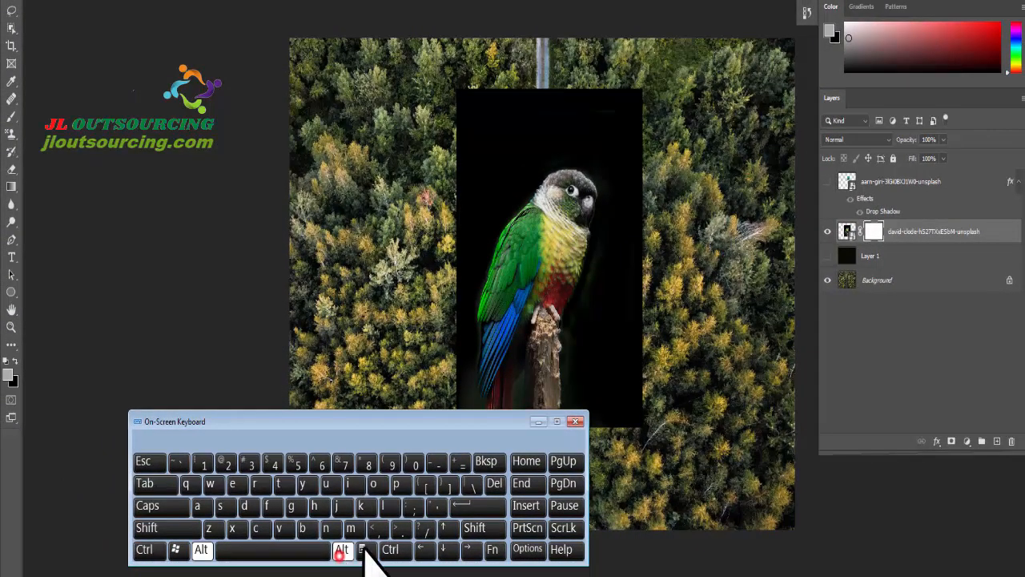
pyautogui.click(486, 460)
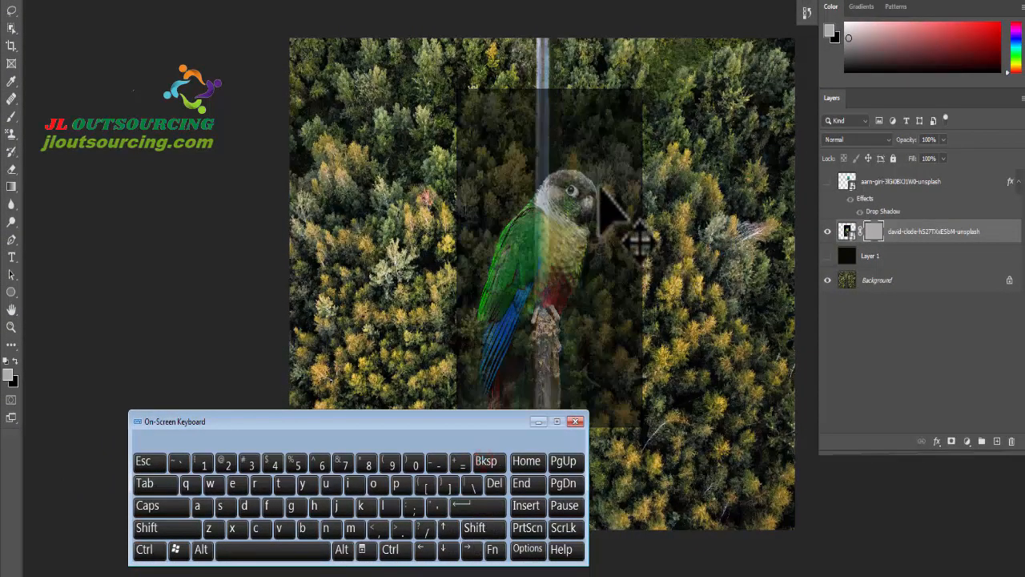
pyautogui.moveTo(406, 423); pyautogui.dragTo(540, 504)
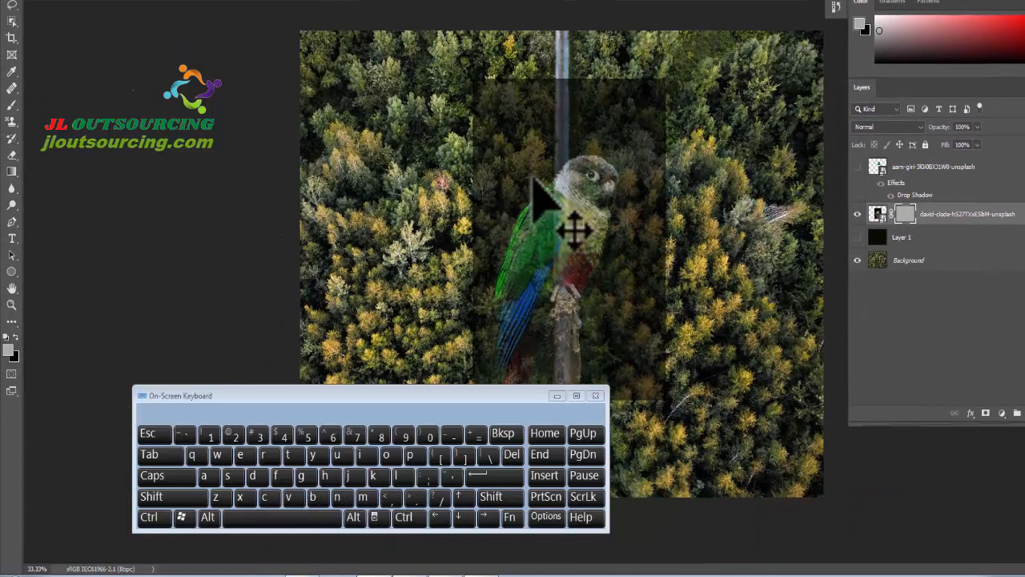
# Step: Change the foreground colour to the pinkish red ec0f4d while the parrot layer's mask is active
pyautogui.click(10, 352)
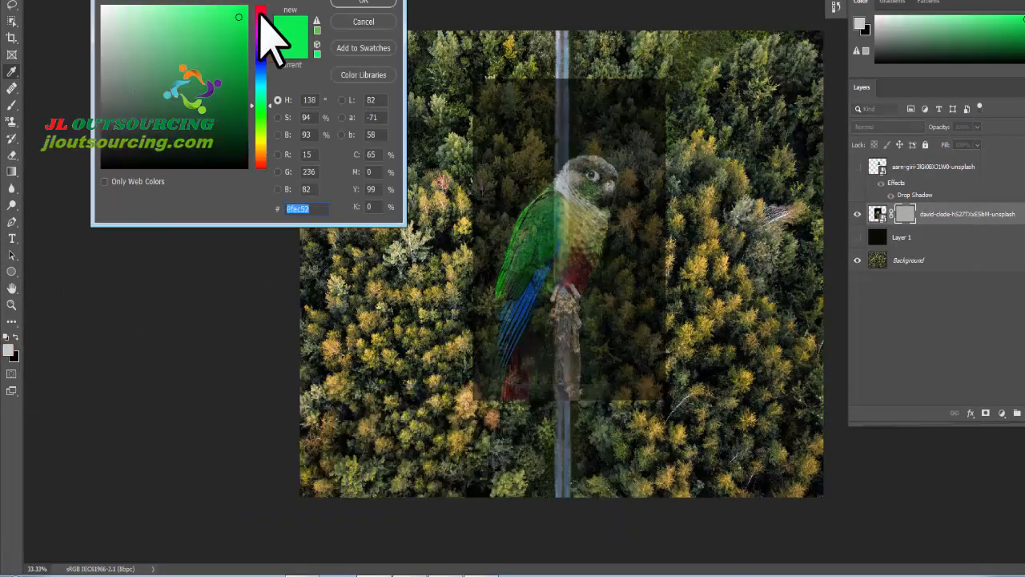
pyautogui.click(261, 12)
pyautogui.click(238, 17)
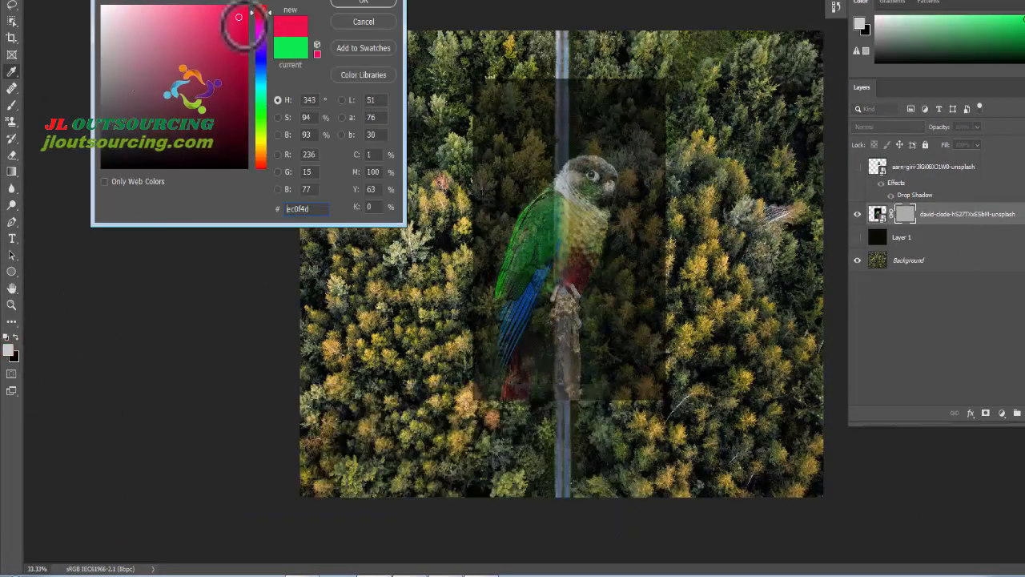
pyautogui.click(364, 3)
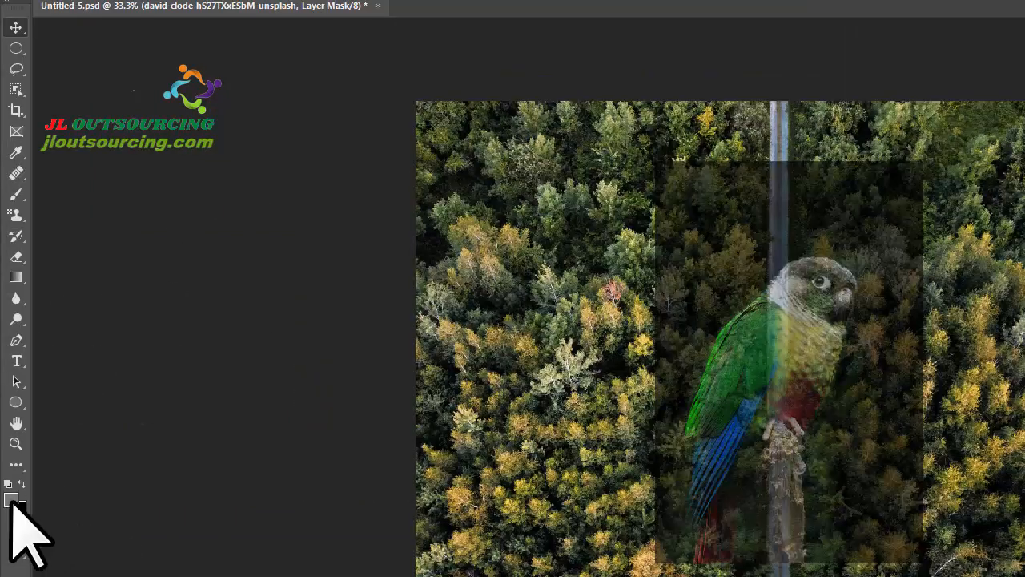
# Step: Set the foreground colour to near-white f7f9f9, fill the parrot layer's mask with it, and put away the on-screen keyboard
pyautogui.click(12, 500)
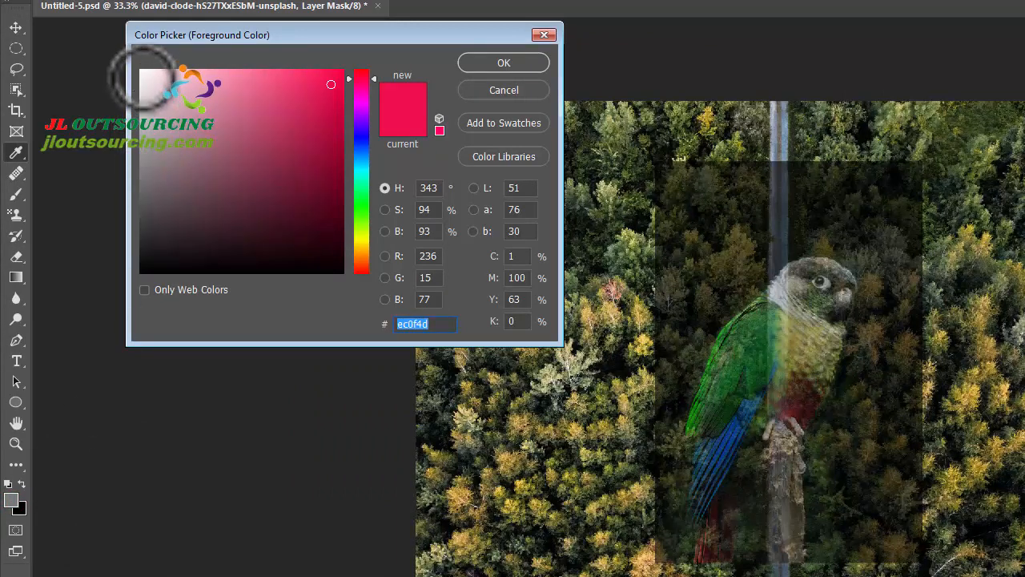
pyautogui.click(142, 74)
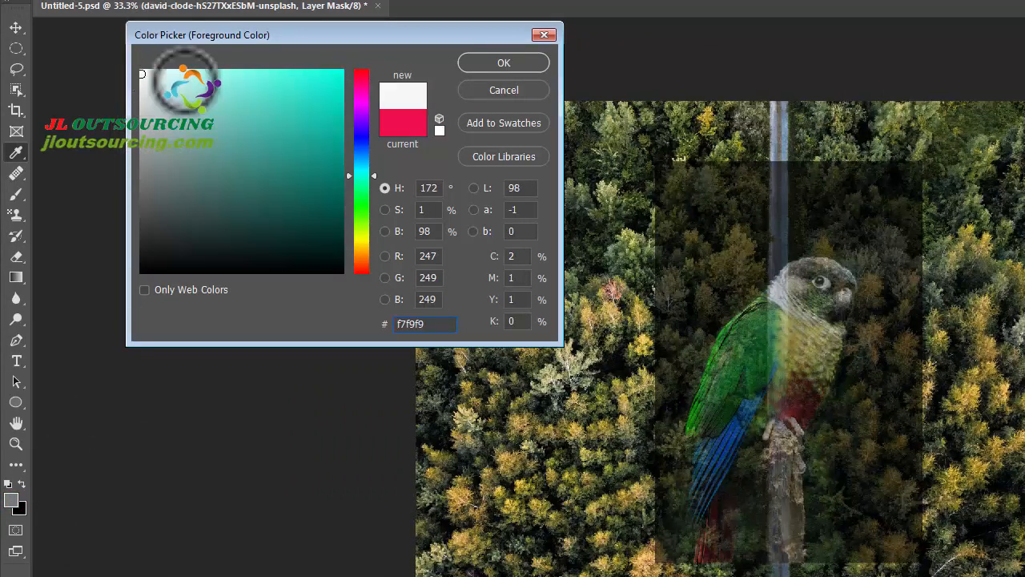
pyautogui.click(522, 62)
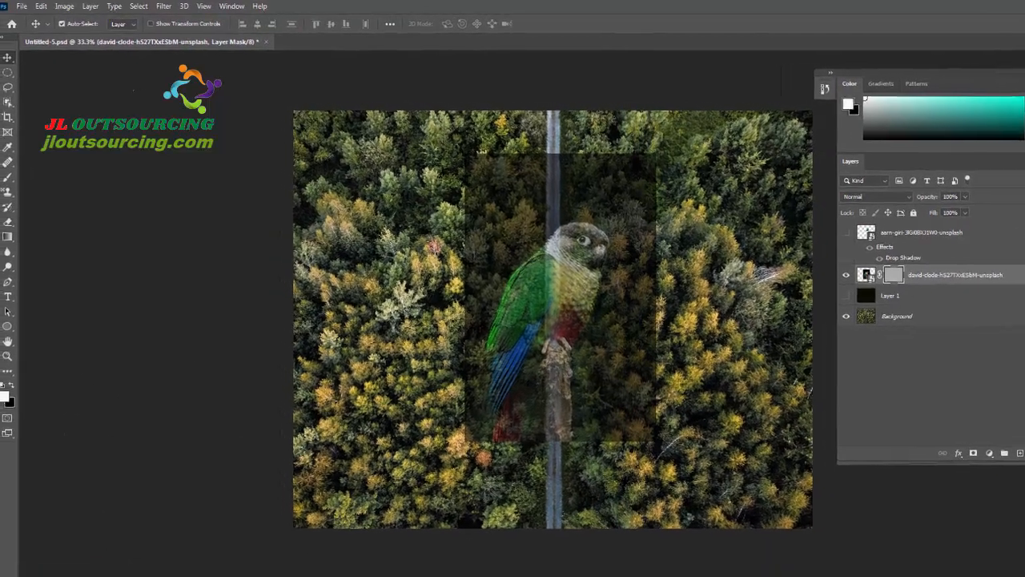
pyautogui.click(362, 545)
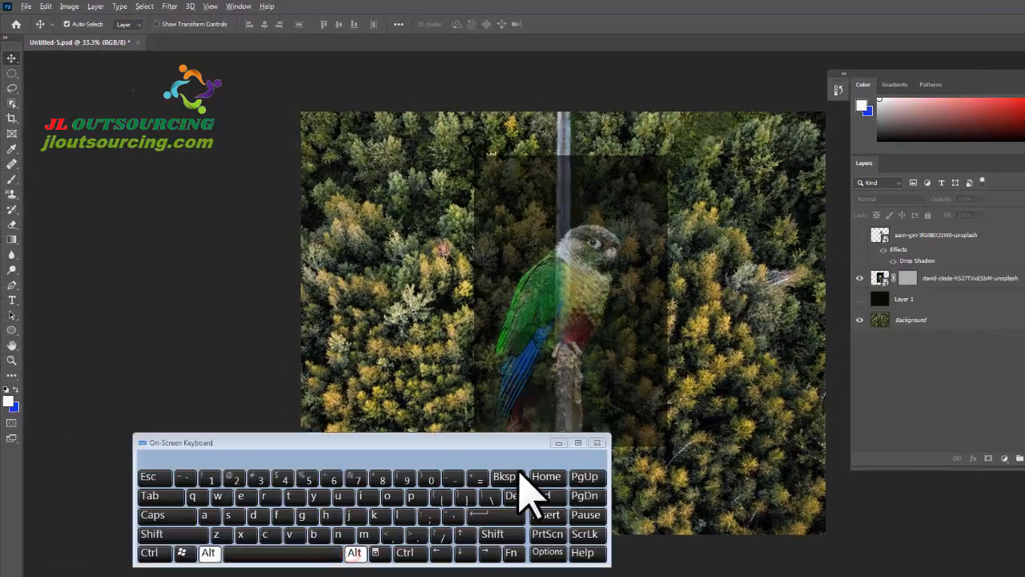
pyautogui.click(909, 278)
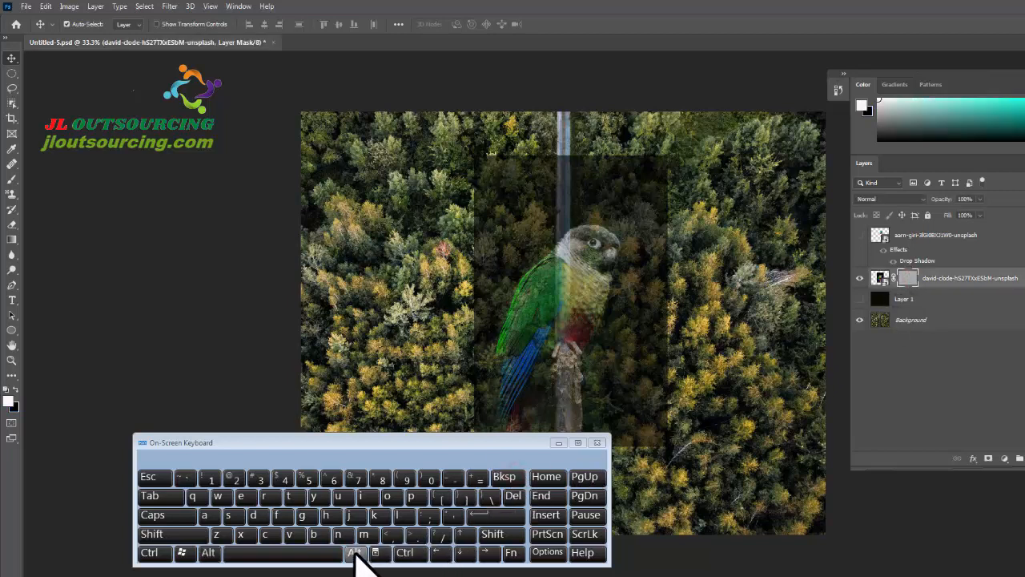
pyautogui.click(510, 478)
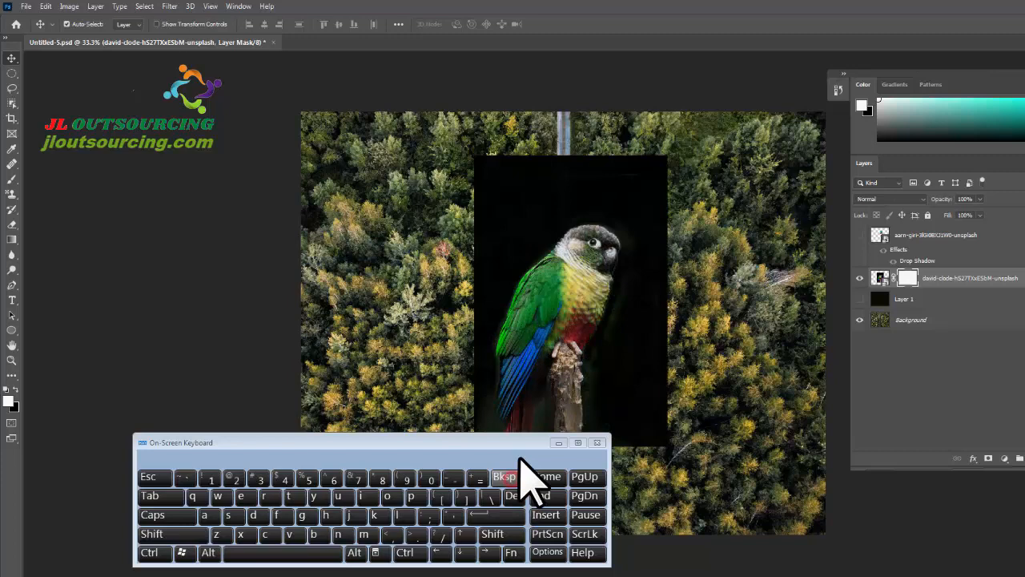
pyautogui.click(558, 442)
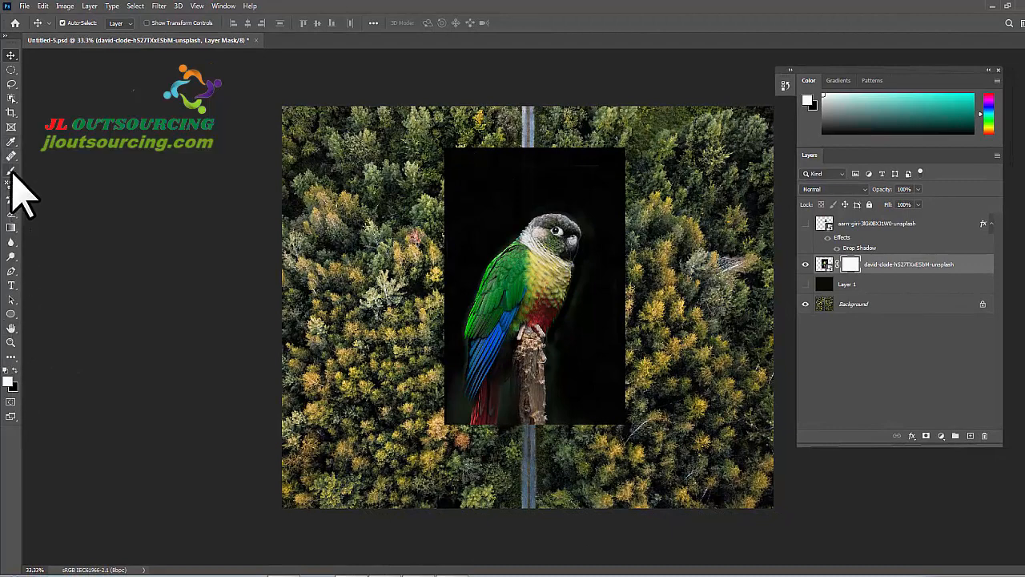
# Step: Choose the Brush tool with a size of 177 px and a hardness of 34%
pyautogui.click(12, 170)
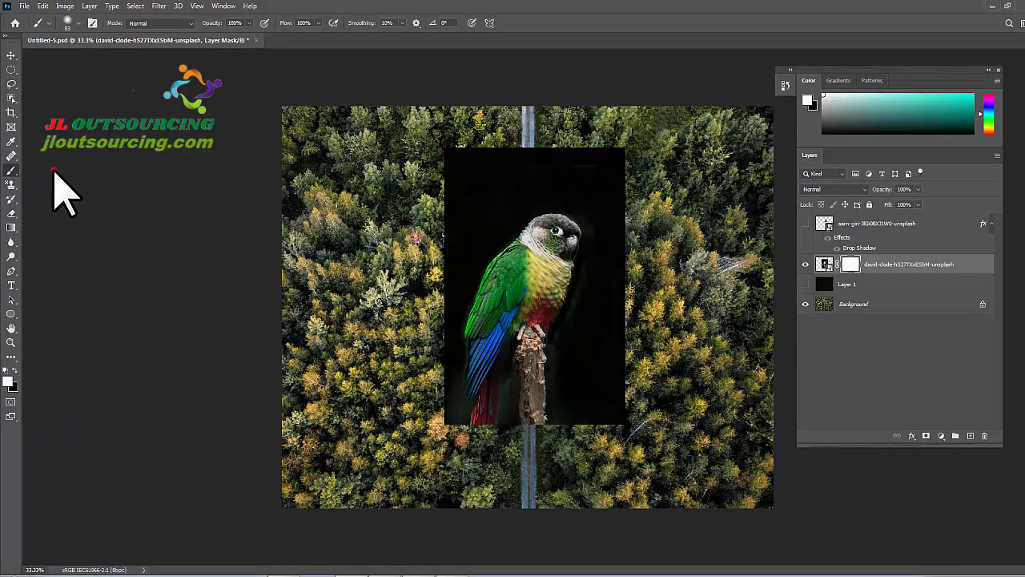
pyautogui.click(68, 22)
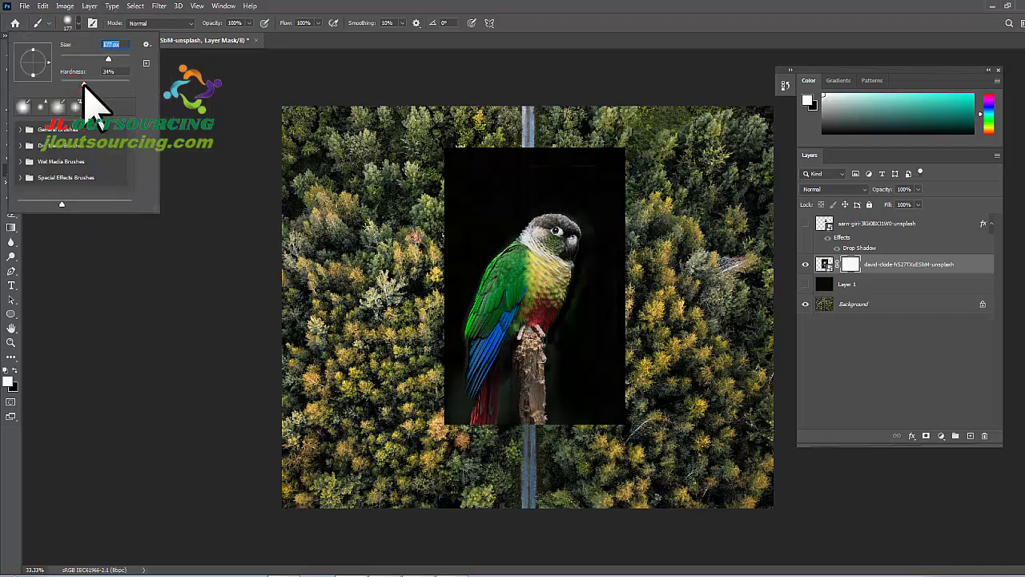
pyautogui.click(240, 103)
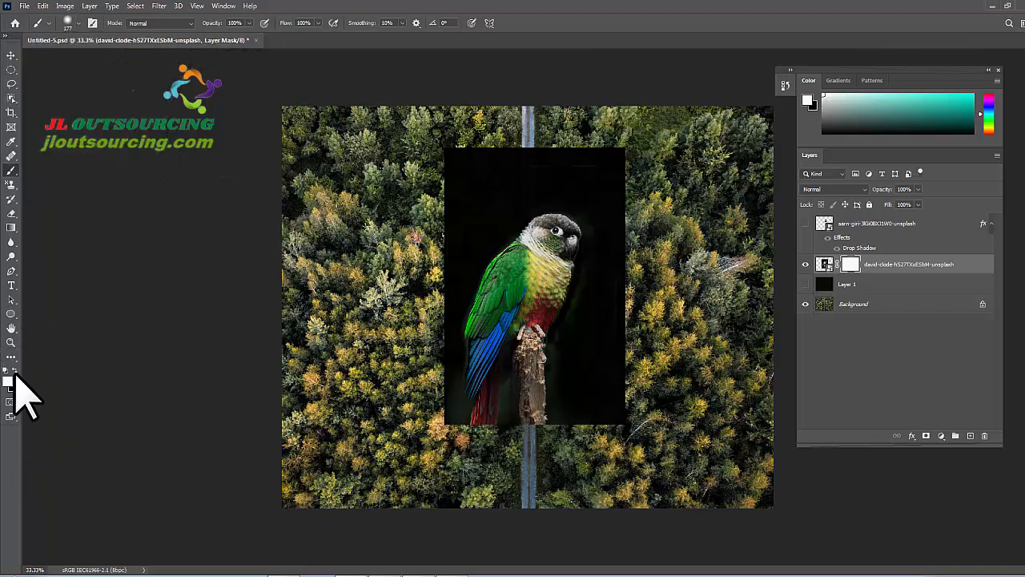
# Step: Paint black on the parrot layer's mask to hide the dark backdrop around the bird and its perch
pyautogui.click(13, 370)
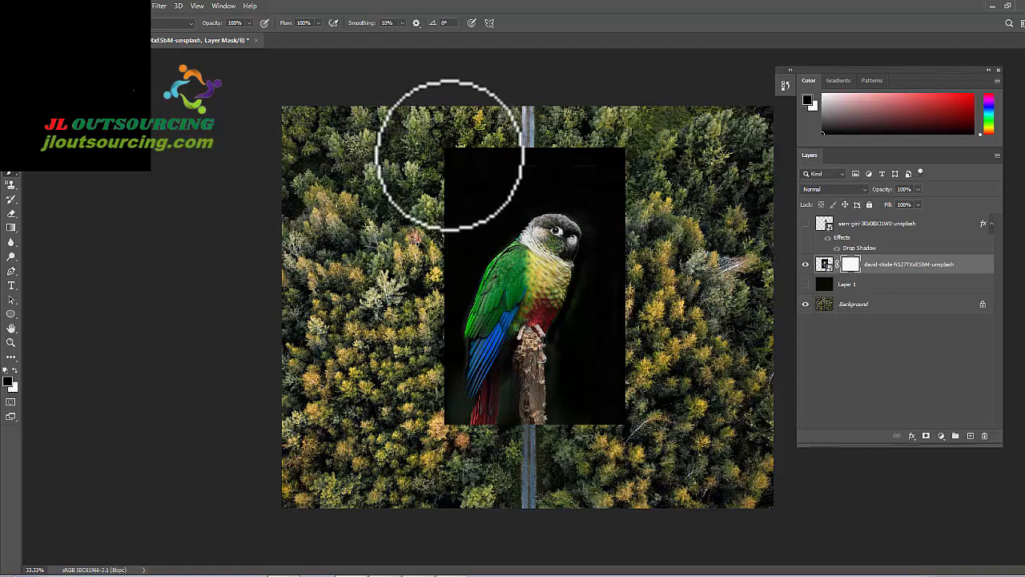
pyautogui.moveTo(450, 155)
pyautogui.mouseDown()
pyautogui.moveTo(623, 162)
pyautogui.moveTo(438, 186)
pyautogui.moveTo(519, 181)
pyautogui.moveTo(455, 218)
pyautogui.moveTo(442, 262)
pyautogui.moveTo(478, 214)
pyautogui.moveTo(533, 187)
pyautogui.moveTo(569, 184)
pyautogui.moveTo(619, 325)
pyautogui.moveTo(622, 408)
pyautogui.moveTo(445, 410)
pyautogui.moveTo(442, 322)
pyautogui.mouseUp()
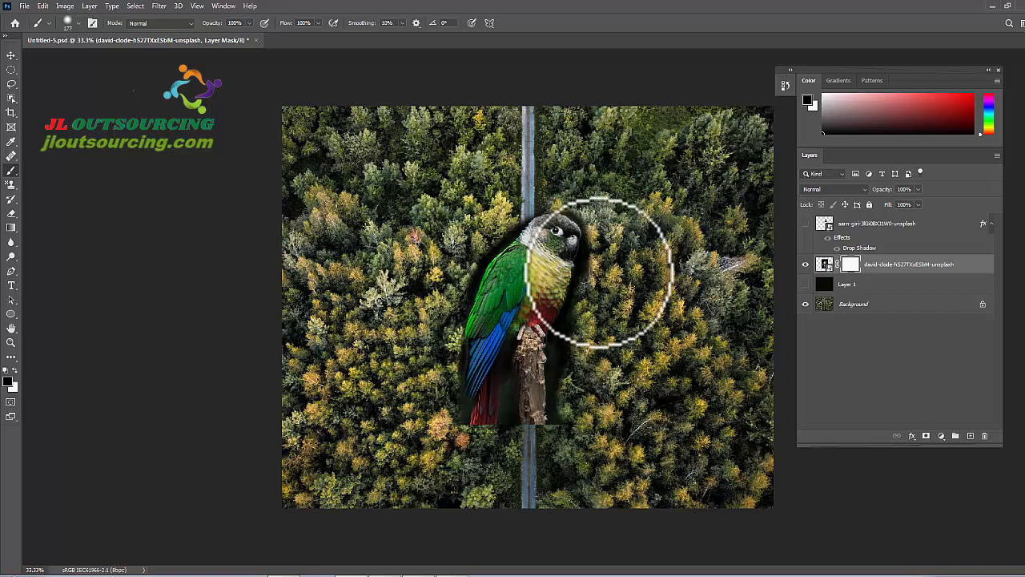
pyautogui.moveTo(599, 273)
pyautogui.mouseDown()
pyautogui.moveTo(568, 391)
pyautogui.moveTo(571, 339)
pyautogui.moveTo(606, 286)
pyautogui.mouseUp()
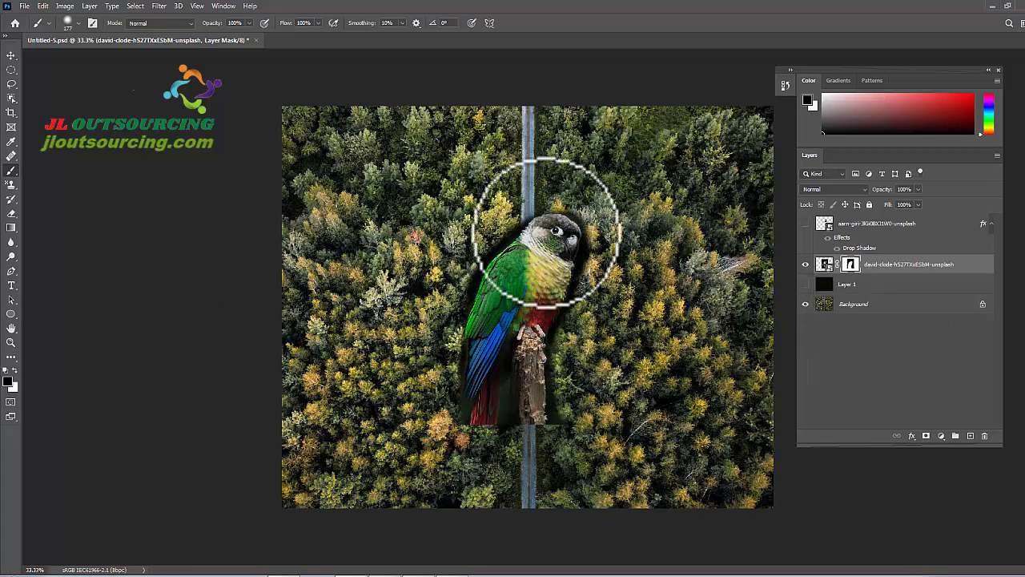
# Step: Duplicate the masked parrot layer, hide the copy and select the original layer
pyautogui.rightClick(897, 269)
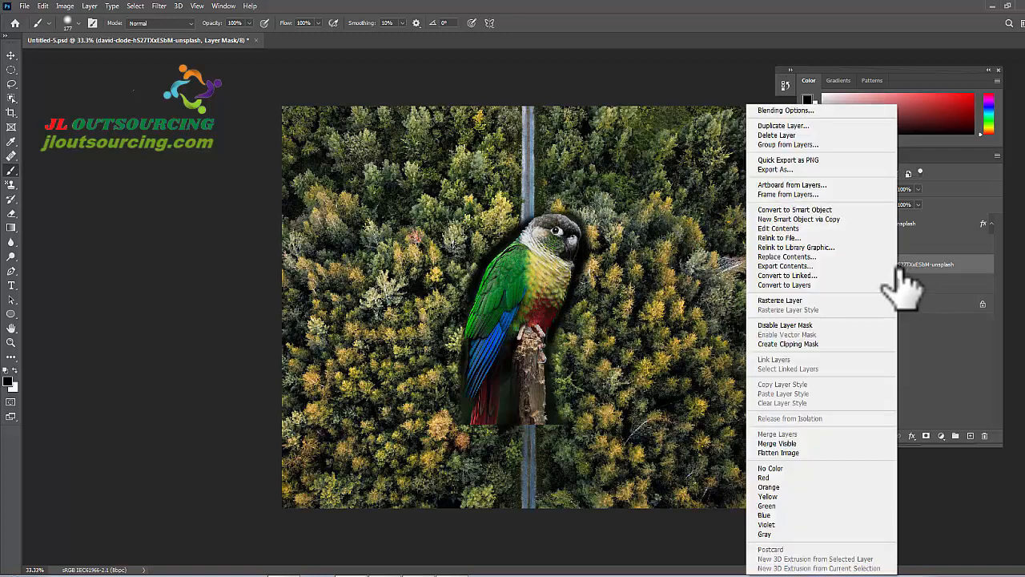
pyautogui.click(817, 126)
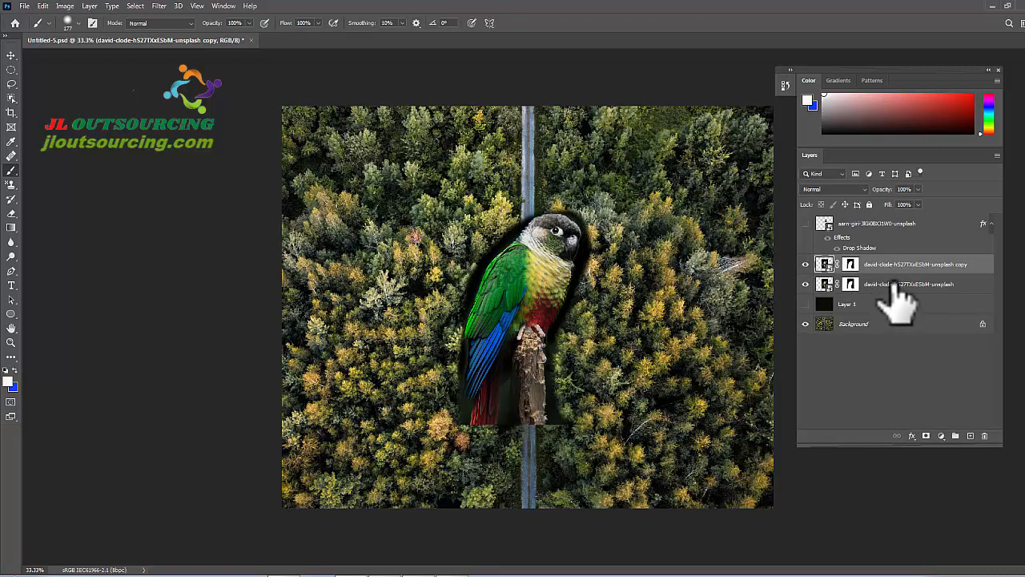
pyautogui.click(891, 285)
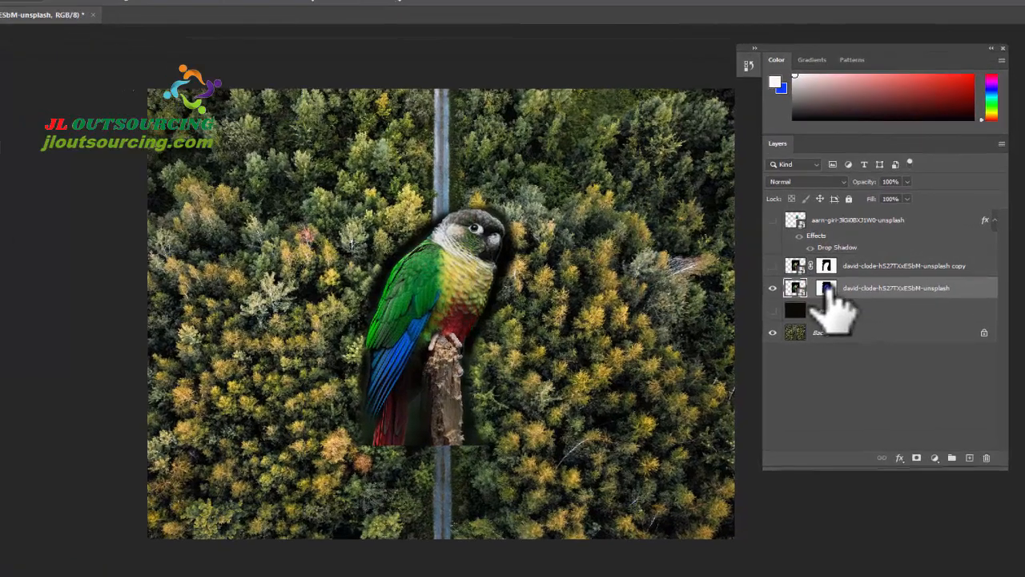
# Step: Delete the original parrot layer's mask and erase the dark backdrop above and beside the bird using a 124 px Eraser
pyautogui.rightClick(850, 286)
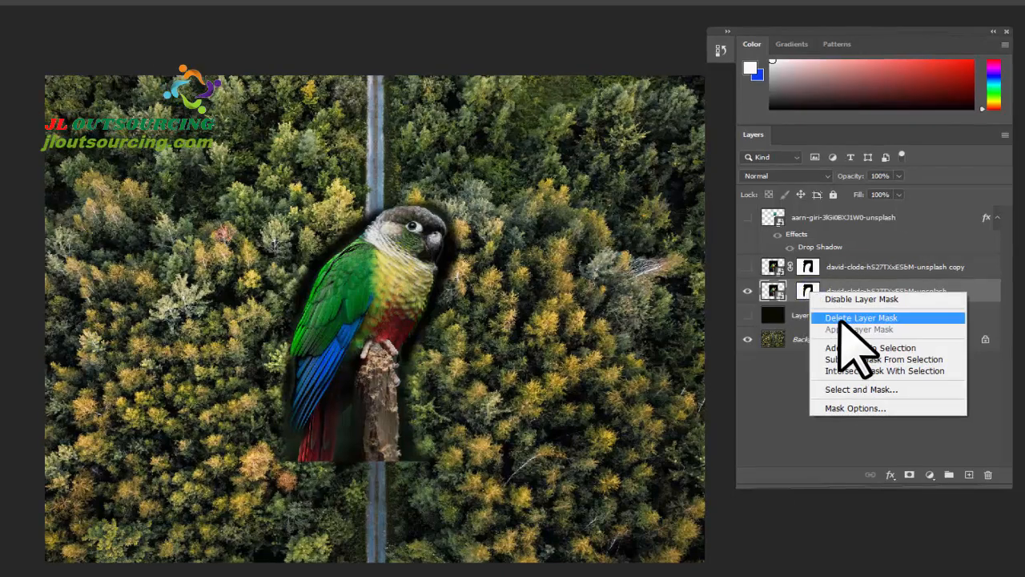
pyautogui.click(901, 336)
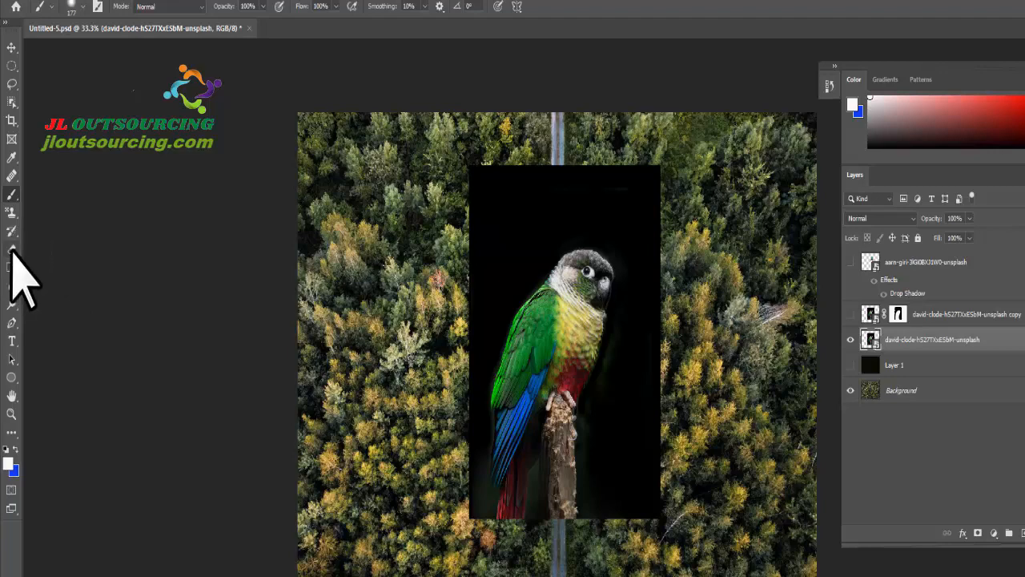
pyautogui.moveTo(12, 250); pyautogui.dragTo(48, 248)
pyautogui.click(70, 6)
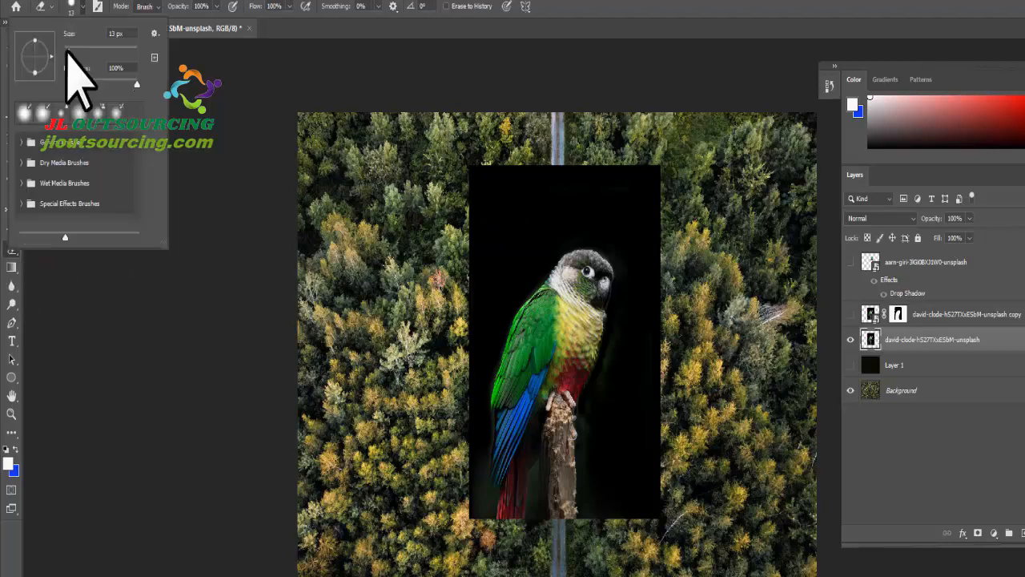
pyautogui.moveTo(93, 52); pyautogui.dragTo(94, 52)
pyautogui.press(']')
pyautogui.press(']')
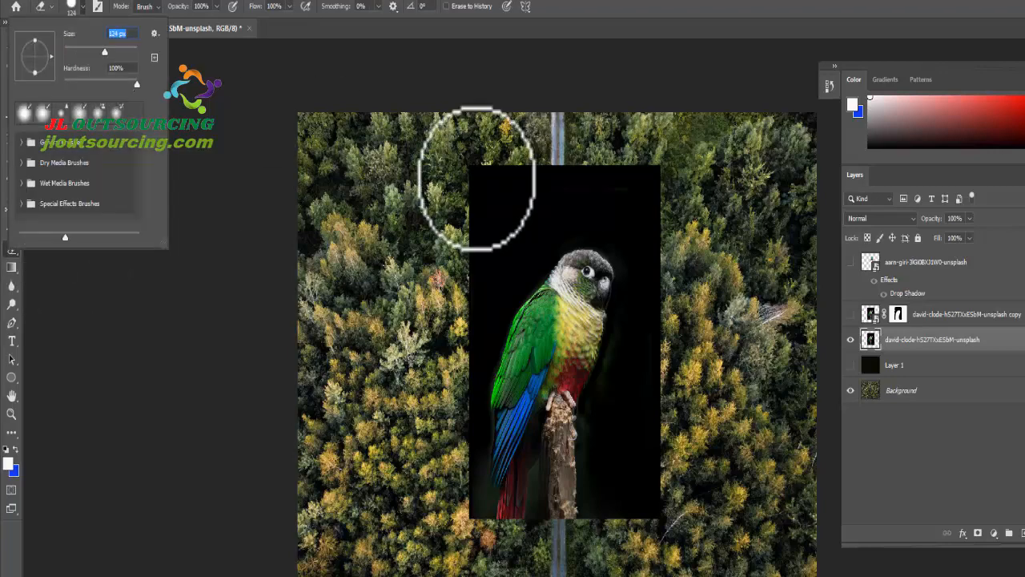
pyautogui.moveTo(475, 177)
pyautogui.mouseDown()
pyautogui.moveTo(662, 177)
pyautogui.moveTo(595, 199)
pyautogui.moveTo(469, 205)
pyautogui.moveTo(590, 183)
pyautogui.moveTo(505, 224)
pyautogui.moveTo(478, 255)
pyautogui.moveTo(618, 222)
pyautogui.moveTo(545, 223)
pyautogui.moveTo(506, 242)
pyautogui.moveTo(478, 302)
pyautogui.moveTo(499, 254)
pyautogui.moveTo(564, 225)
pyautogui.moveTo(645, 231)
pyautogui.moveTo(662, 490)
pyautogui.mouseUp()
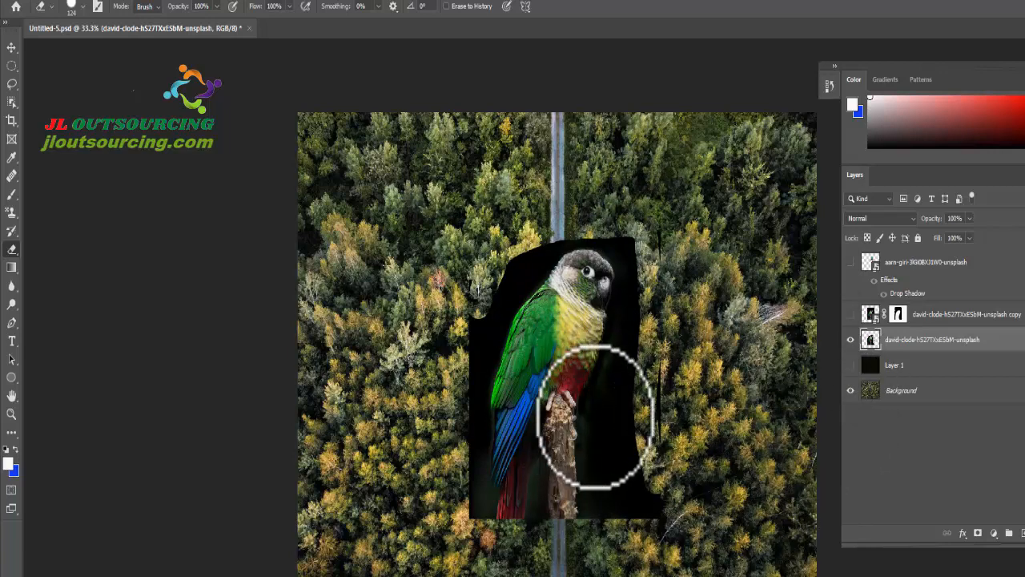
pyautogui.moveTo(662, 245); pyautogui.dragTo(667, 454)
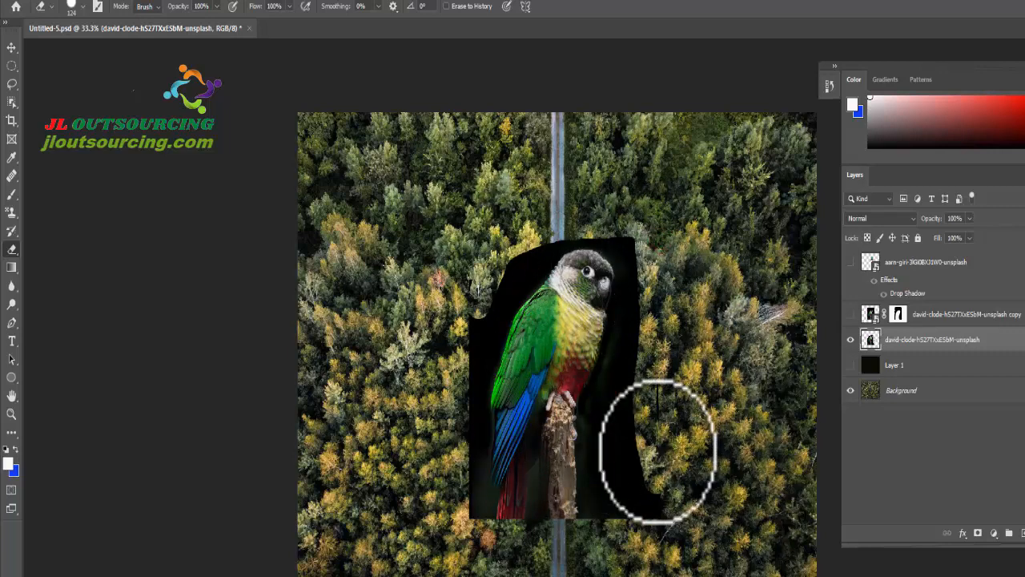
# Step: Show the parrot copy in place of the original layer and replace its mask with a new blank one
pyautogui.click(937, 314)
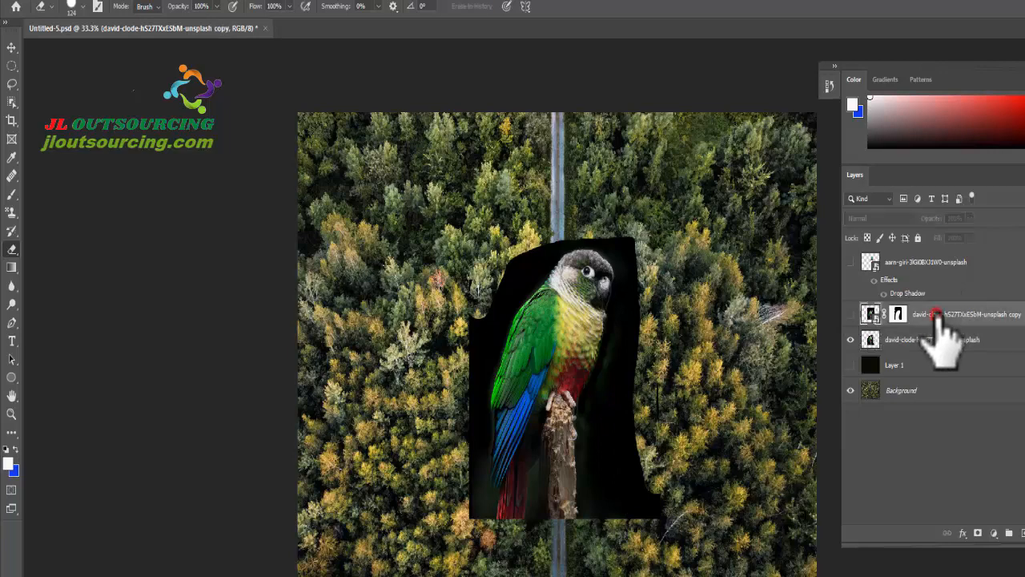
pyautogui.click(851, 340)
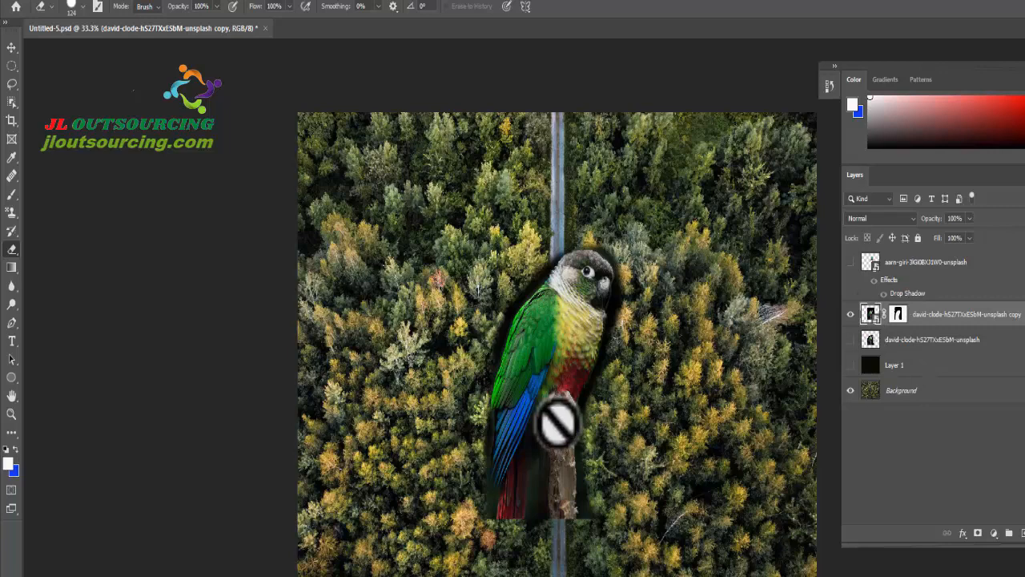
pyautogui.rightClick(898, 314)
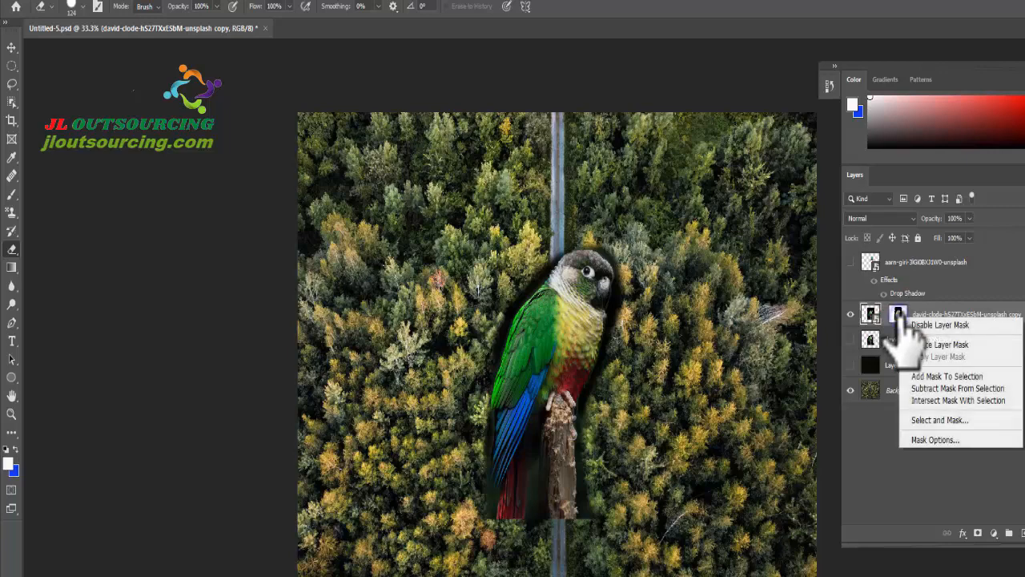
pyautogui.click(945, 344)
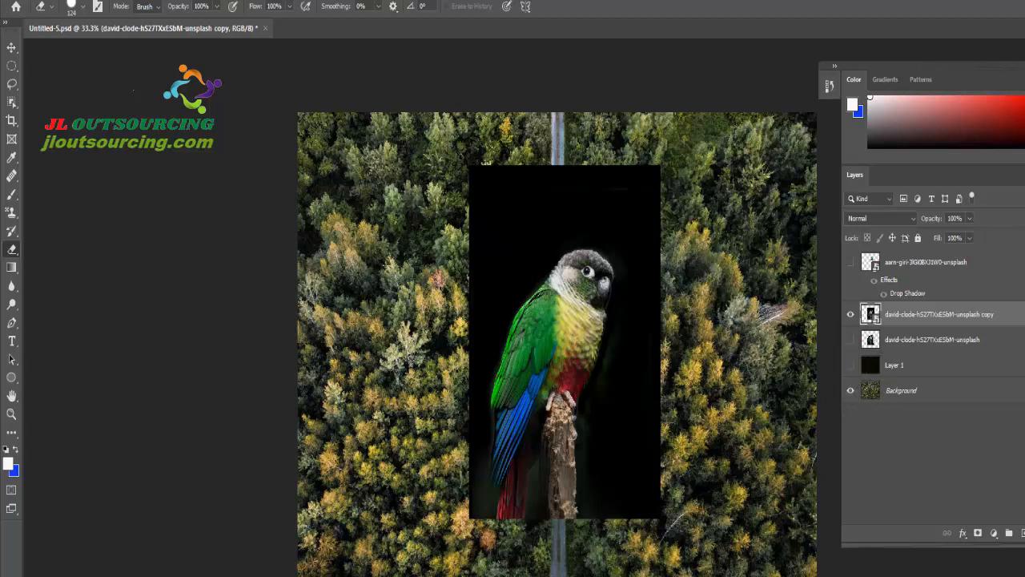
pyautogui.click(979, 532)
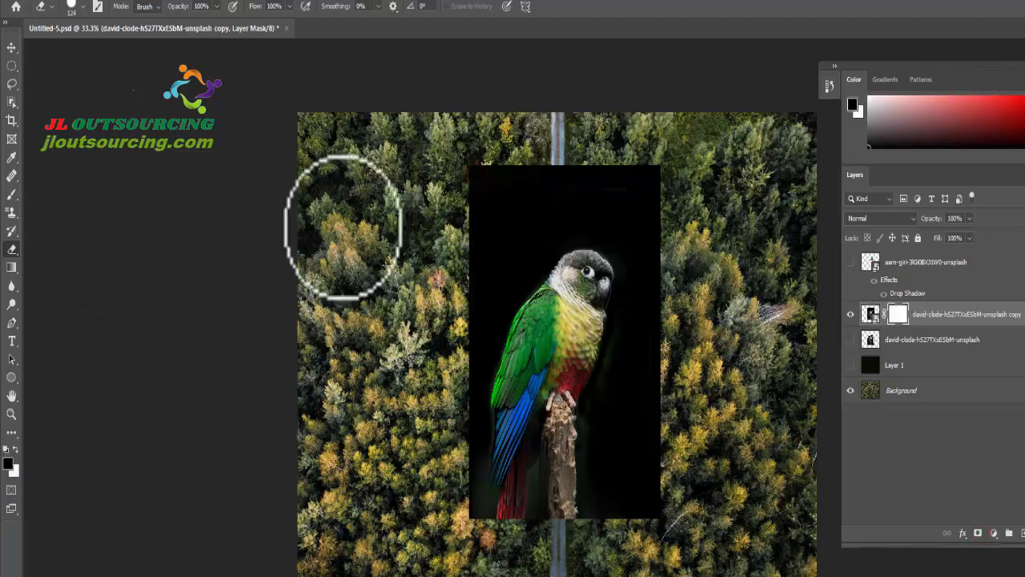
# Step: With the Brush tool, paint the copy's mask black to hide the dark backdrop and white to restore the bird's head
pyautogui.click(11, 196)
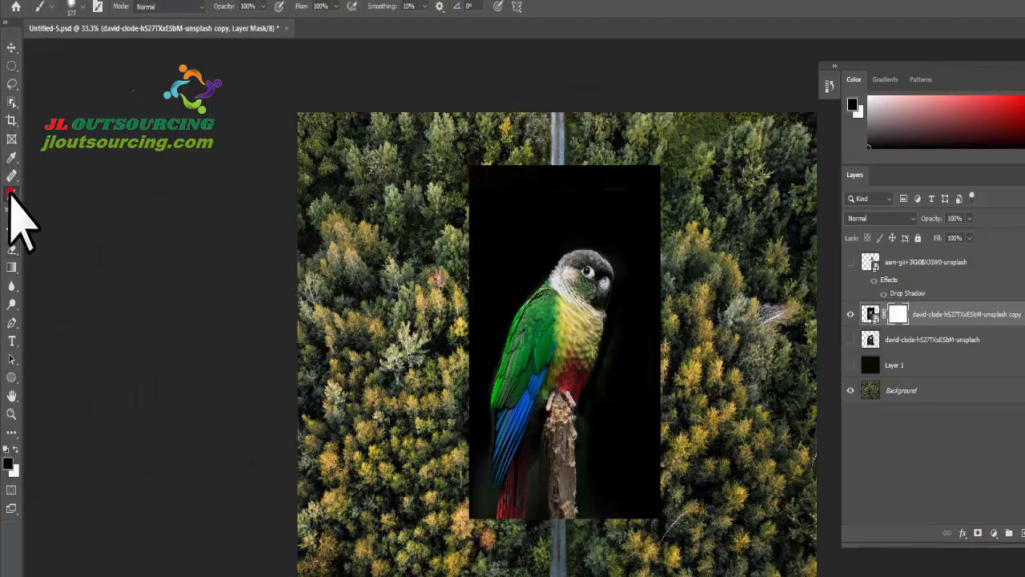
pyautogui.click(60, 197)
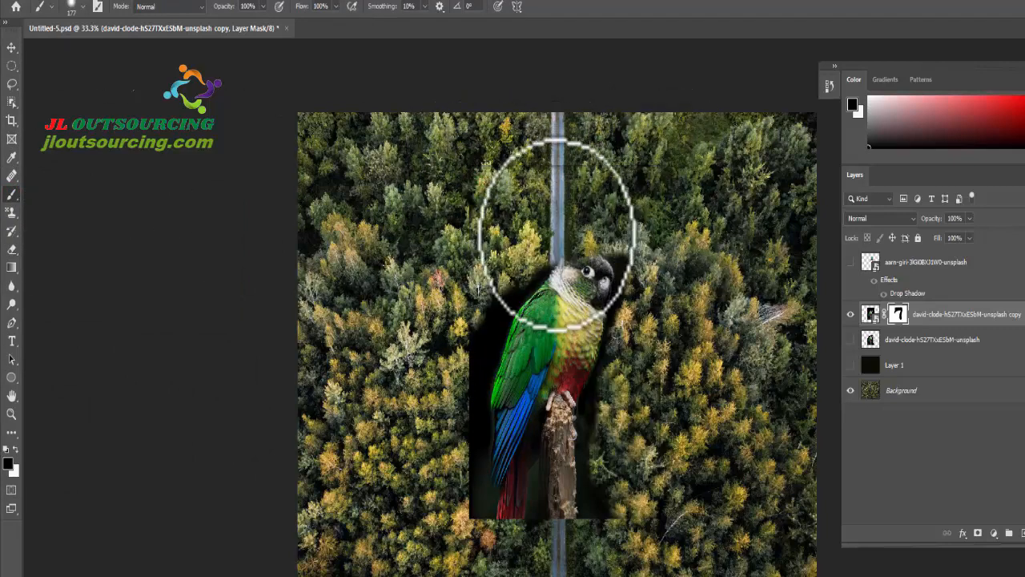
pyautogui.click(14, 450)
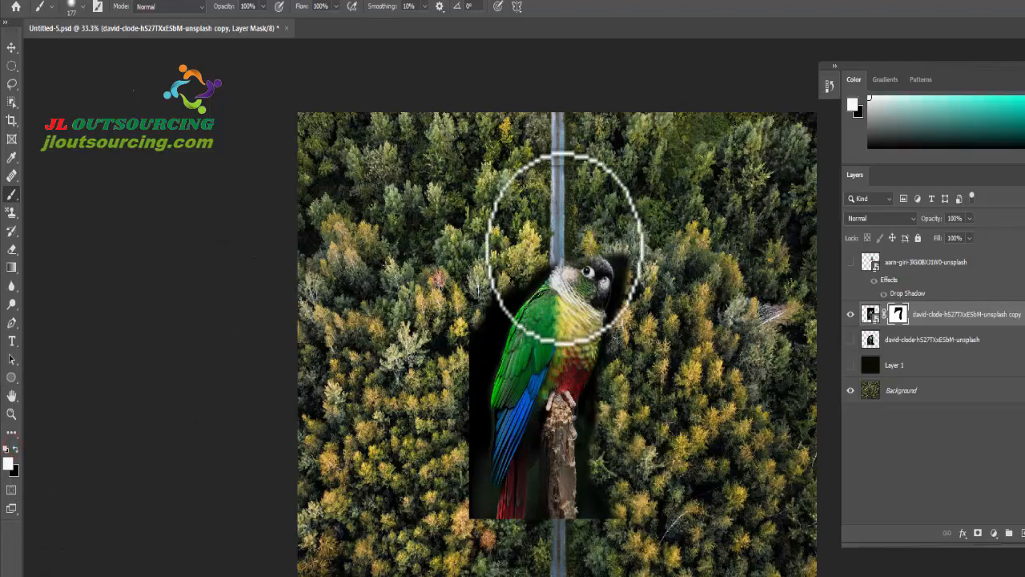
pyautogui.moveTo(563, 251); pyautogui.dragTo(608, 243)
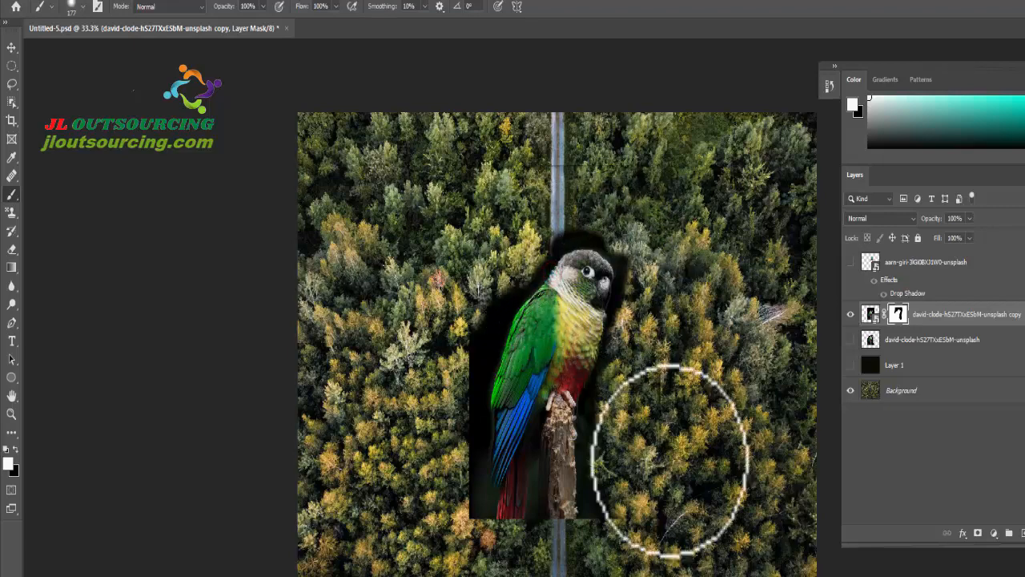
pyautogui.click(15, 450)
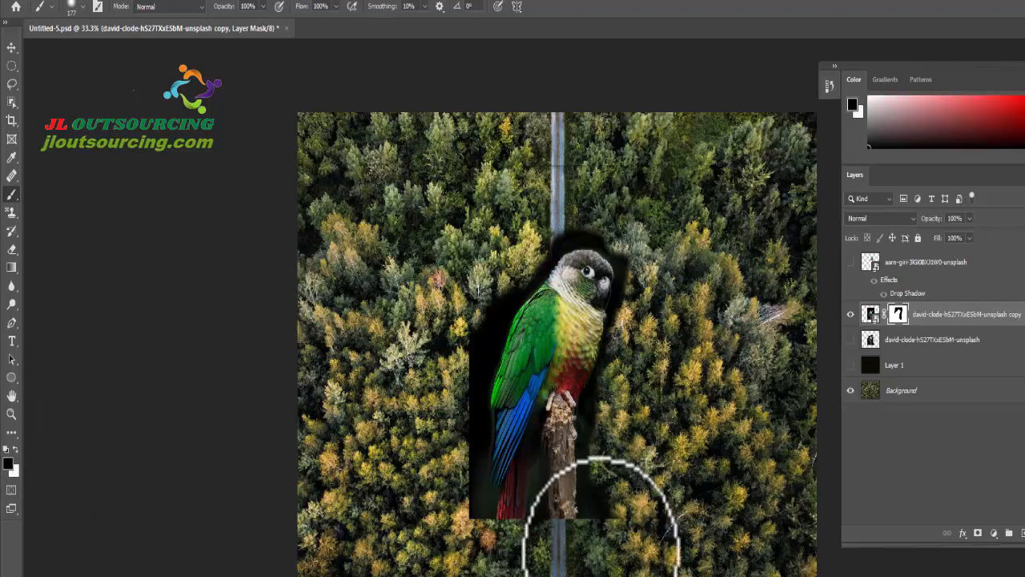
pyautogui.moveTo(603, 511)
pyautogui.mouseDown()
pyautogui.moveTo(597, 435)
pyautogui.moveTo(574, 553)
pyautogui.mouseUp()
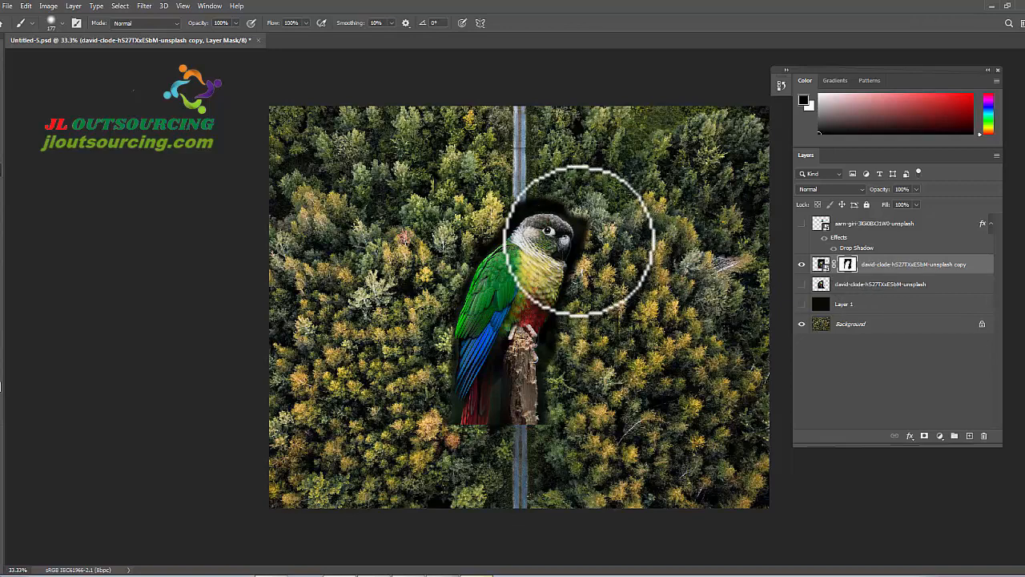
# Step: Display the parrot copy's mask on its own and paint its unpainted gaps black
pyautogui.click(285, 573)
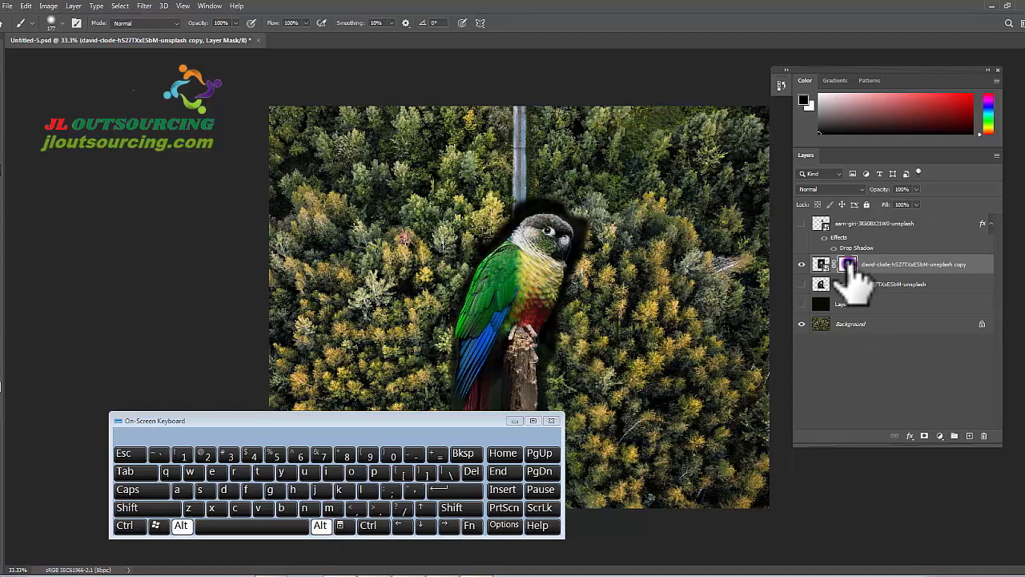
pyautogui.keyDown('alt'); pyautogui.click(849, 266); pyautogui.keyUp('alt')
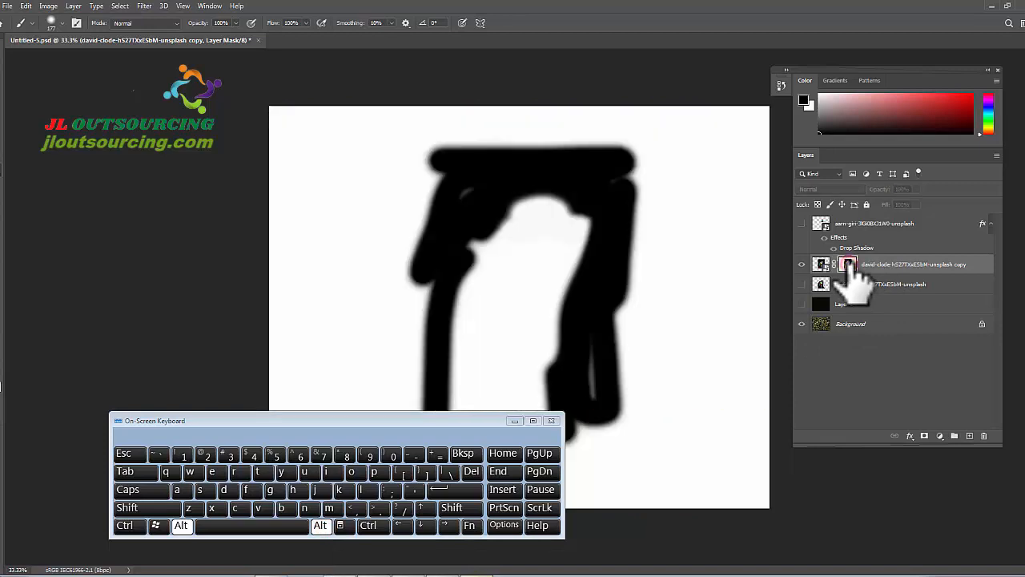
pyautogui.click(515, 420)
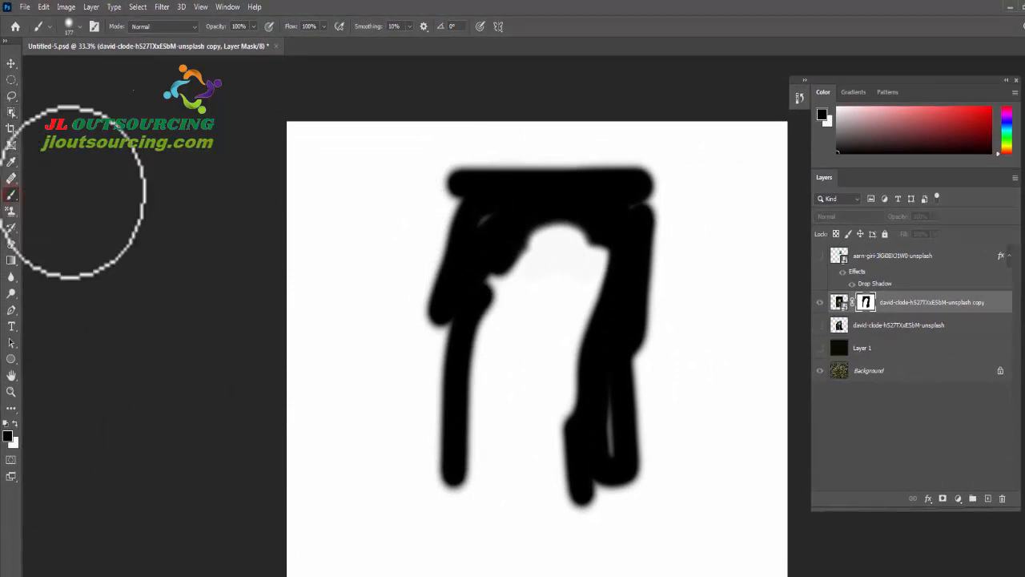
pyautogui.moveTo(617, 449); pyautogui.dragTo(631, 323)
pyautogui.click(488, 215)
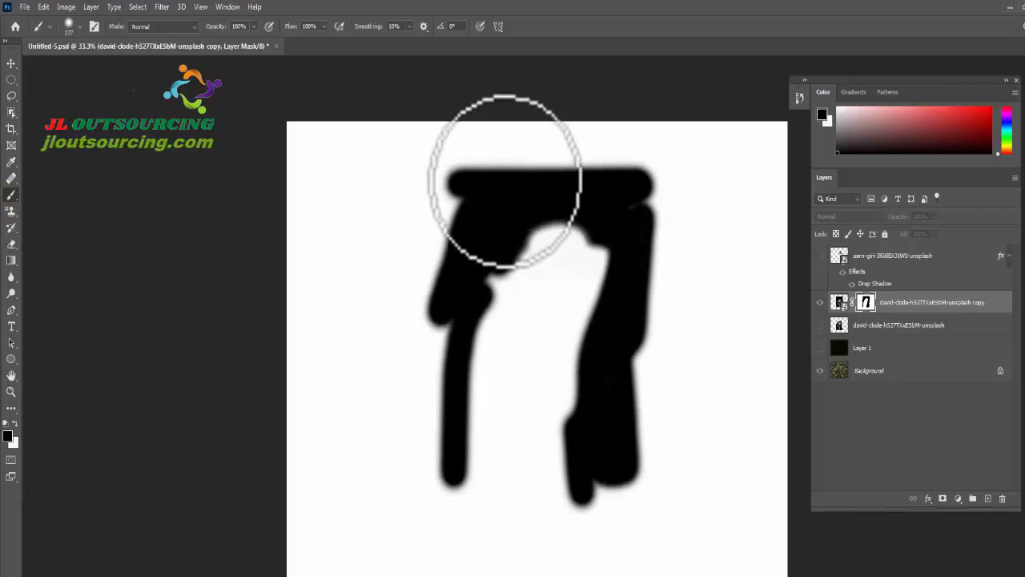
pyautogui.click(649, 183)
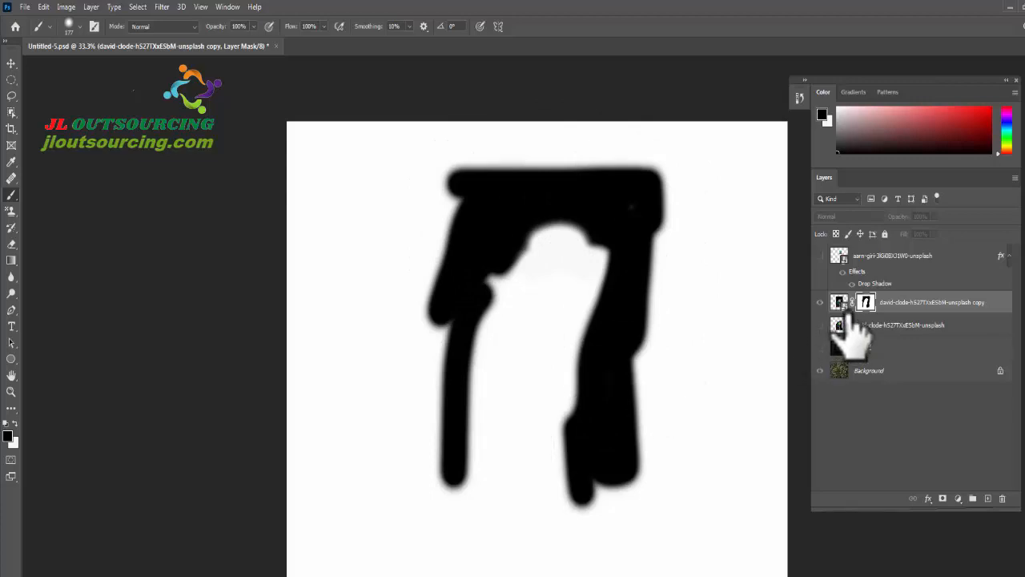
# Step: Switch between the normal image and the mask-only view of the parrot copy, ending on the normal image
pyautogui.click(361, 575)
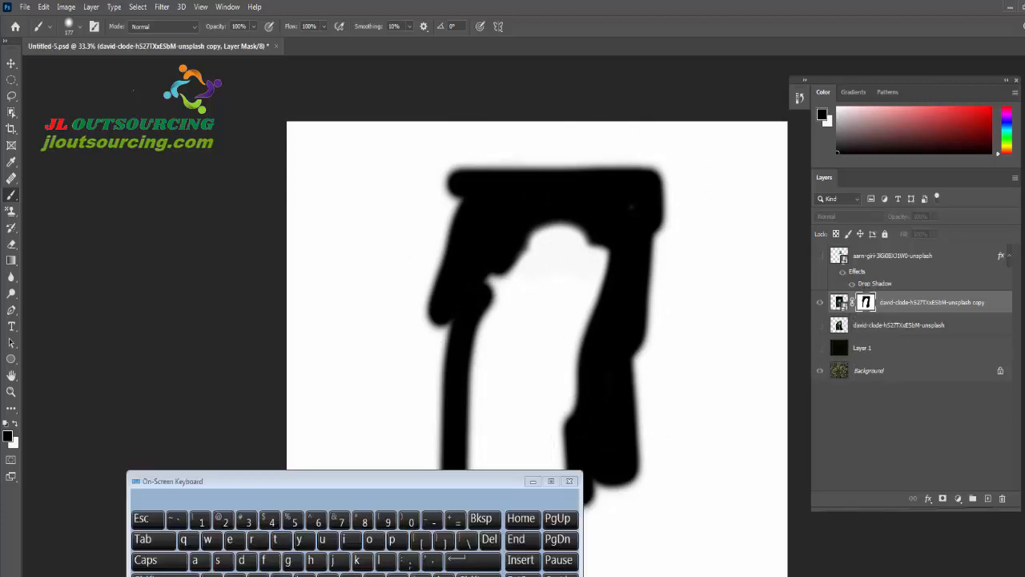
pyautogui.keyDown('alt'); pyautogui.click(867, 302); pyautogui.keyUp('alt')
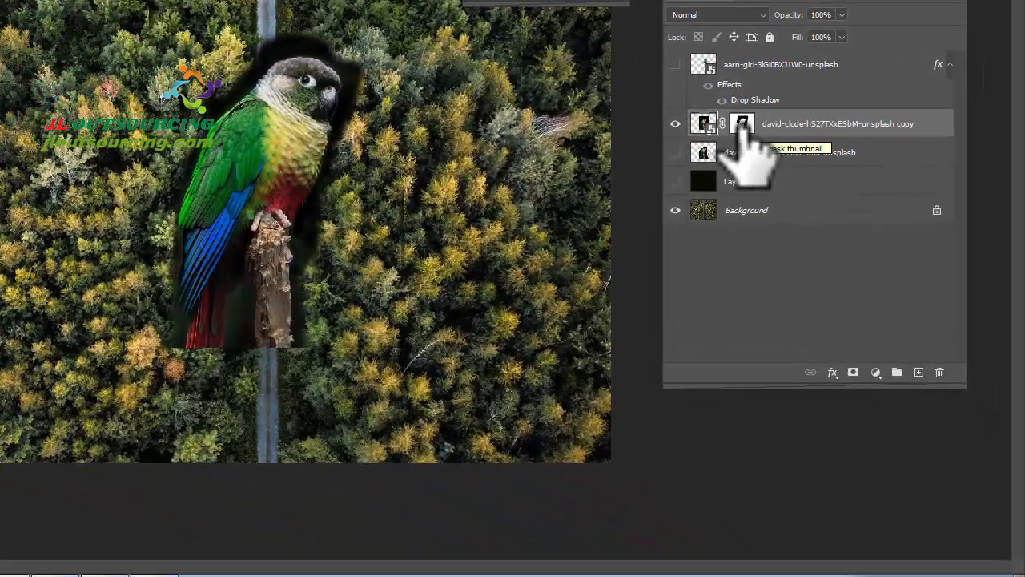
pyautogui.keyDown('alt'); pyautogui.click(865, 303); pyautogui.keyUp('alt')
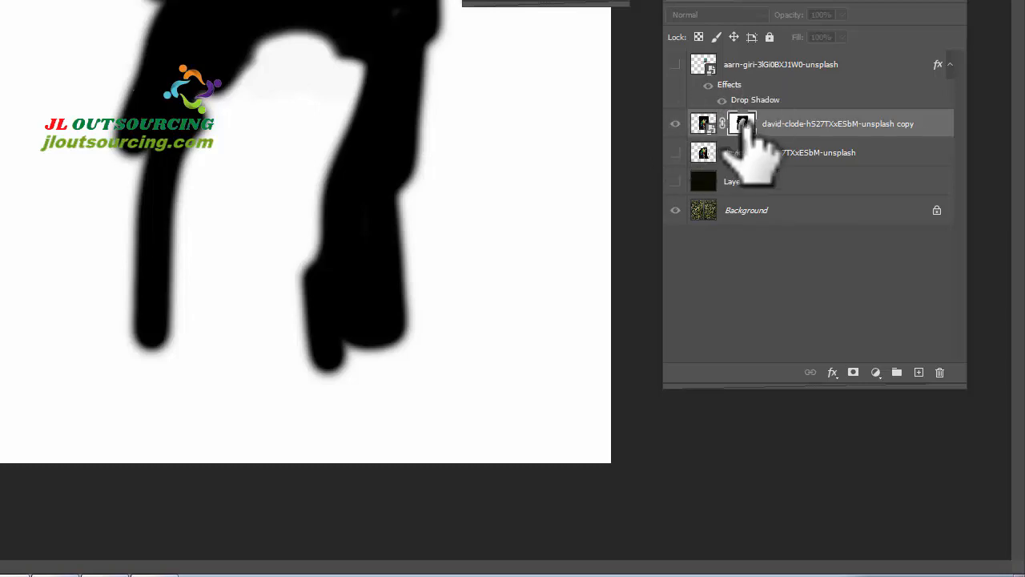
pyautogui.click(703, 120)
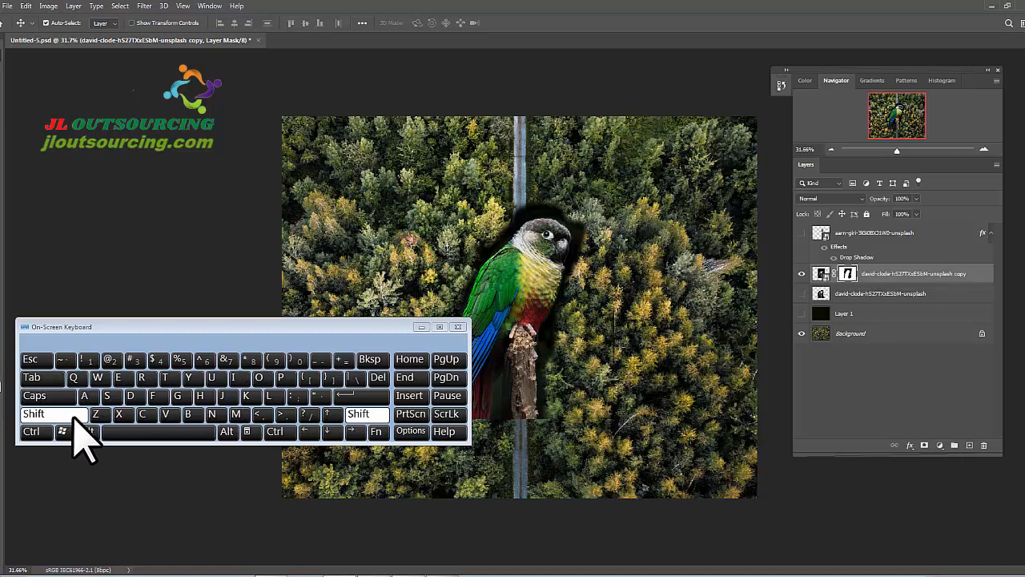
# Step: Disable the parrot copy's layer mask and enable it again
pyautogui.keyDown('shift'); pyautogui.click(847, 275); pyautogui.keyUp('shift')
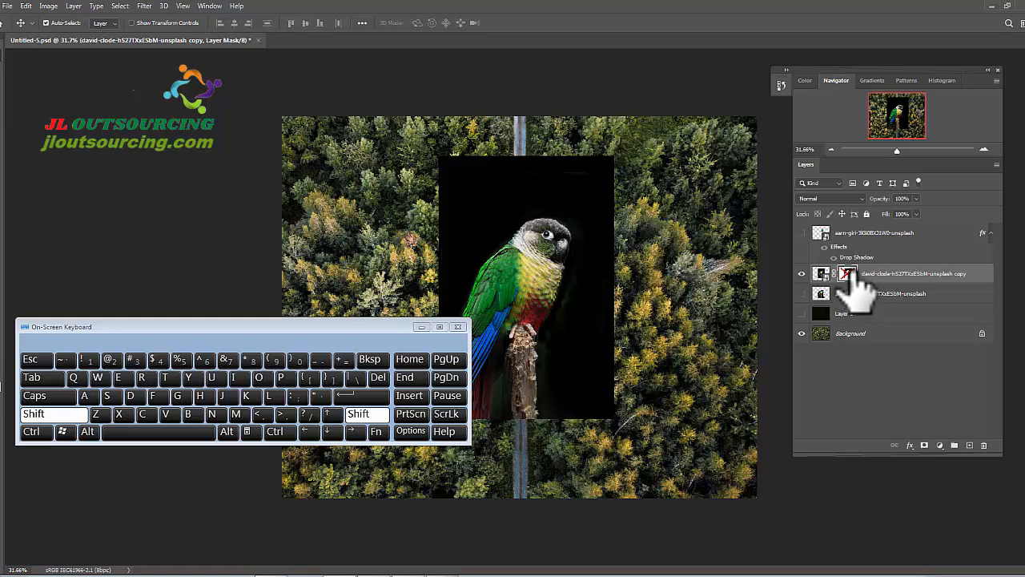
pyautogui.keyDown('shift'); pyautogui.click(848, 275); pyautogui.keyUp('shift')
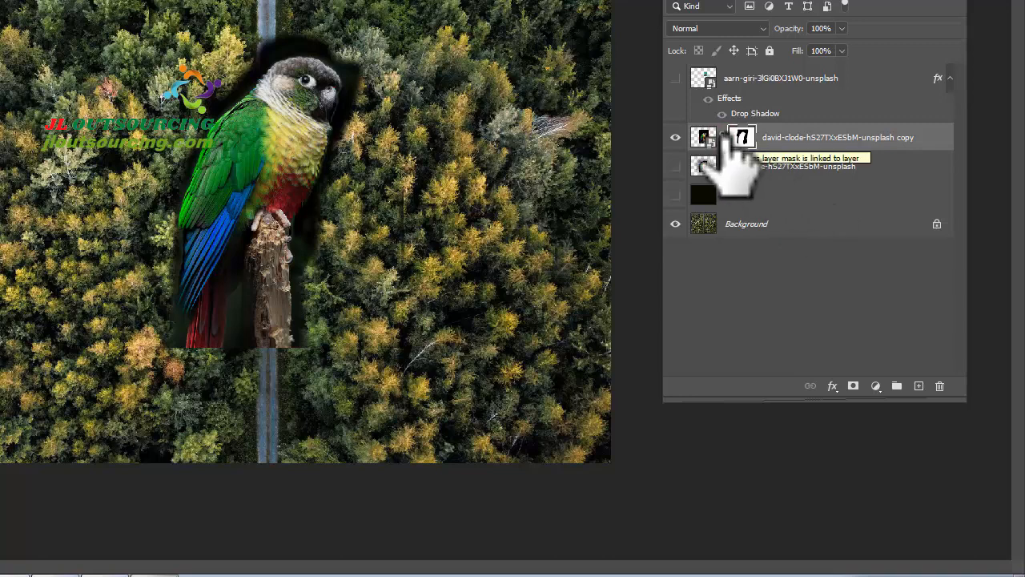
# Step: Unlink the parrot copy's mask to move it independently, and relink it to move the layer and mask together
pyautogui.moveTo(728, 146)
pyautogui.mouseDown()
pyautogui.moveTo(331, 120)
pyautogui.moveTo(648, 133)
pyautogui.moveTo(478, 126)
pyautogui.moveTo(725, 151)
pyautogui.mouseUp()
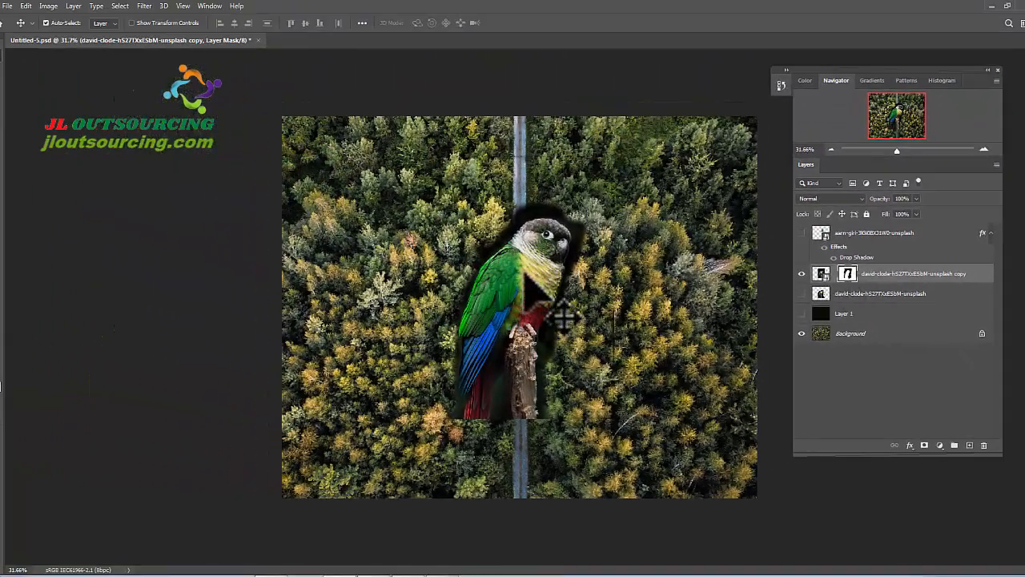
pyautogui.moveTo(563, 317)
pyautogui.mouseDown()
pyautogui.moveTo(590, 280)
pyautogui.moveTo(723, 286)
pyautogui.moveTo(694, 297)
pyautogui.moveTo(352, 323)
pyautogui.moveTo(491, 297)
pyautogui.moveTo(480, 315)
pyautogui.moveTo(561, 316)
pyautogui.mouseUp()
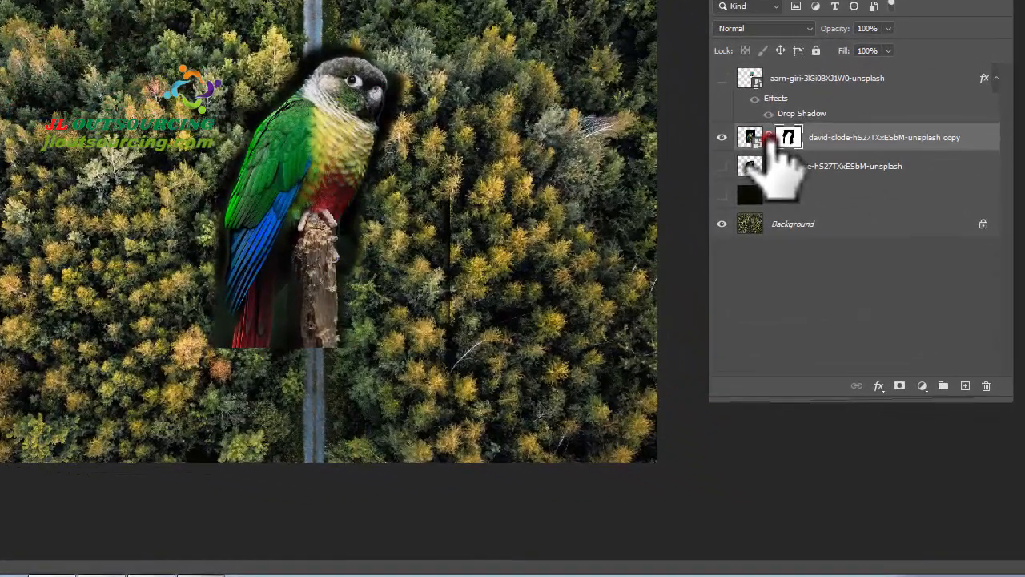
pyautogui.click(834, 273)
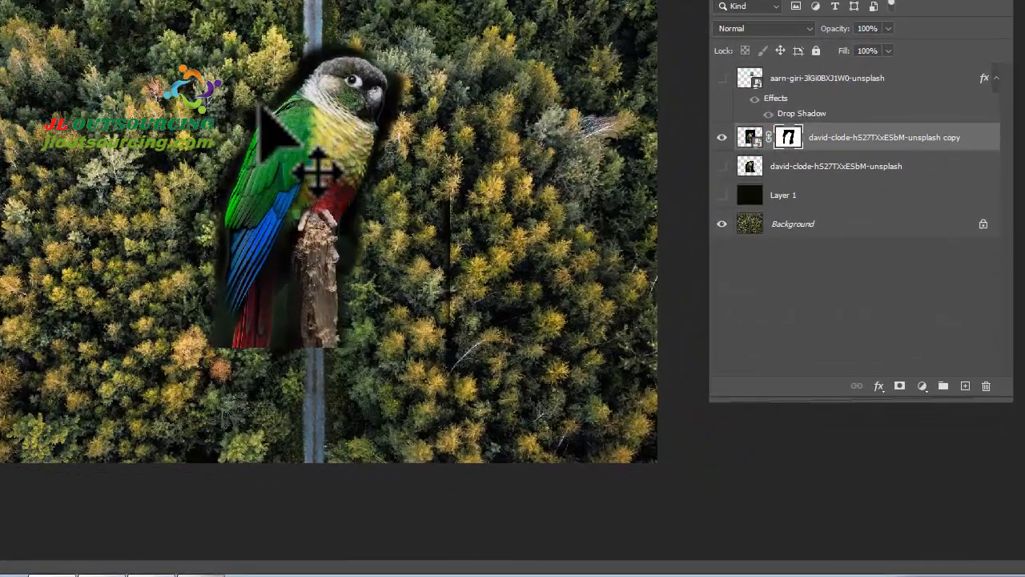
pyautogui.moveTo(328, 149); pyautogui.dragTo(239, 150)
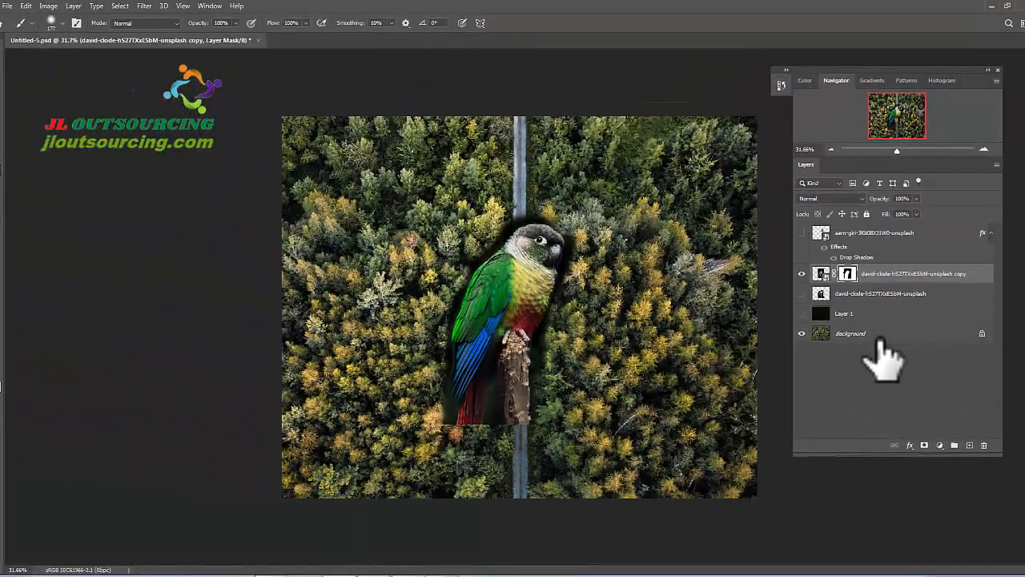
# Step: Convert the locked Background into a regular layer named Layer 0 and place it directly above Layer 1
pyautogui.doubleClick(913, 335)
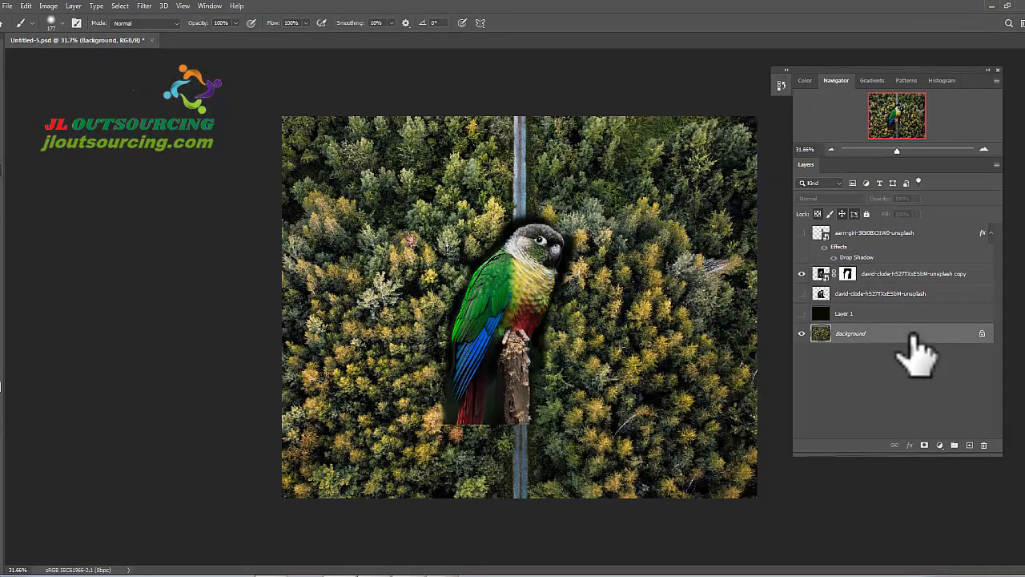
pyautogui.click(602, 174)
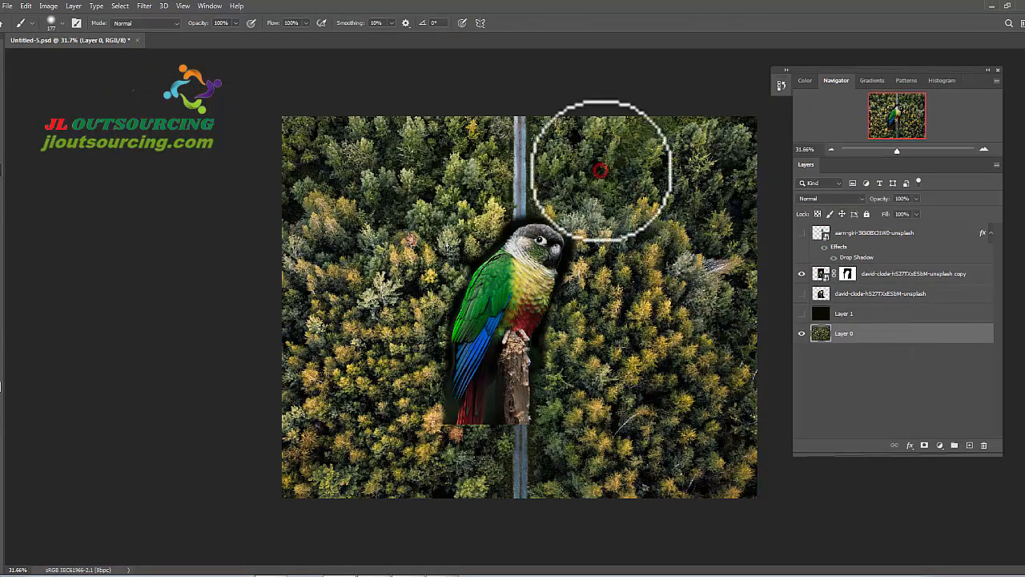
pyautogui.moveTo(837, 340); pyautogui.dragTo(837, 311)
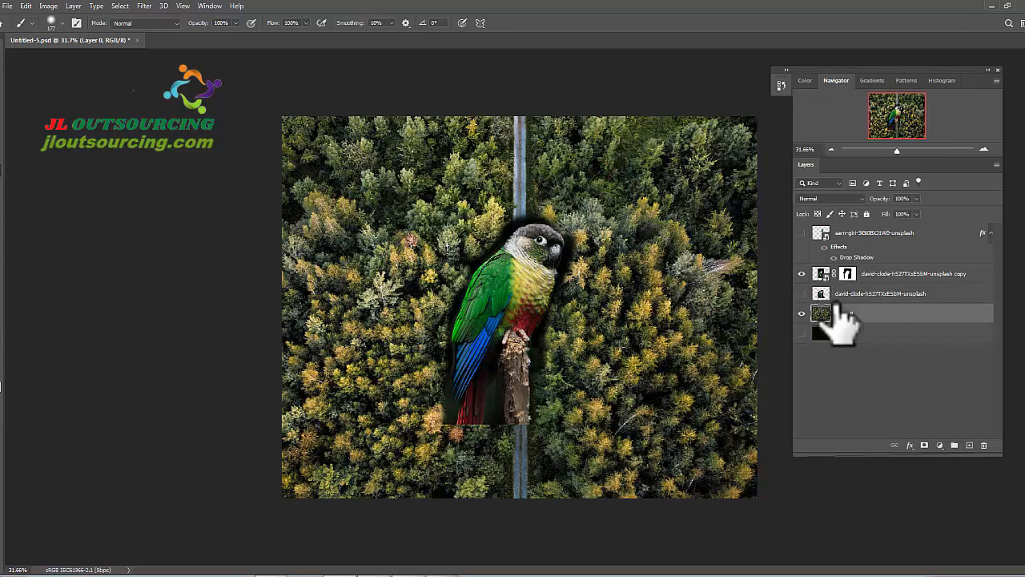
# Step: With Layer 1 shown, add a layer mask to Layer 0 and paint it black around the forest's upper-right corner and right edge
pyautogui.click(801, 333)
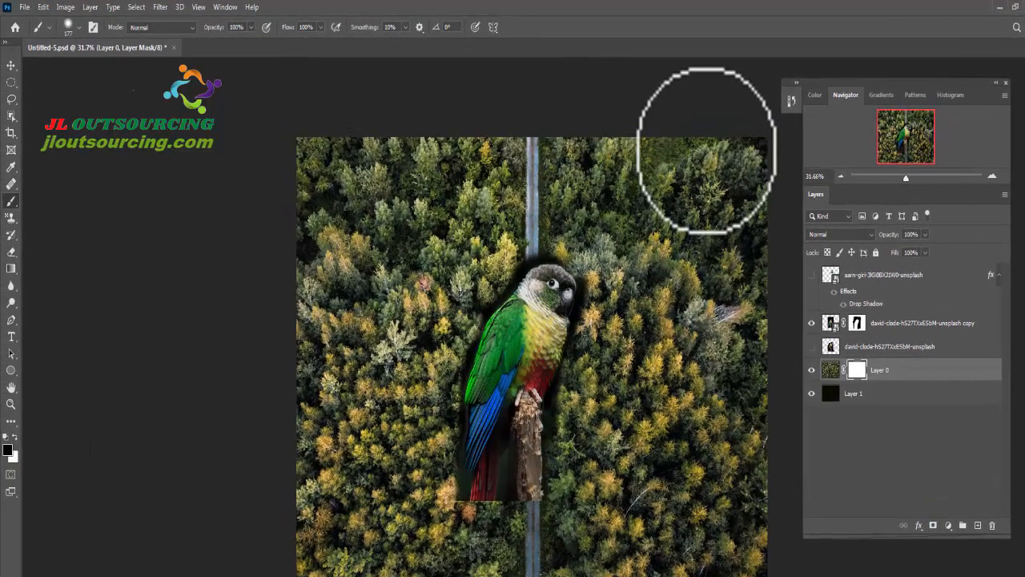
pyautogui.moveTo(701, 152)
pyautogui.mouseDown()
pyautogui.moveTo(761, 153)
pyautogui.moveTo(753, 515)
pyautogui.mouseUp()
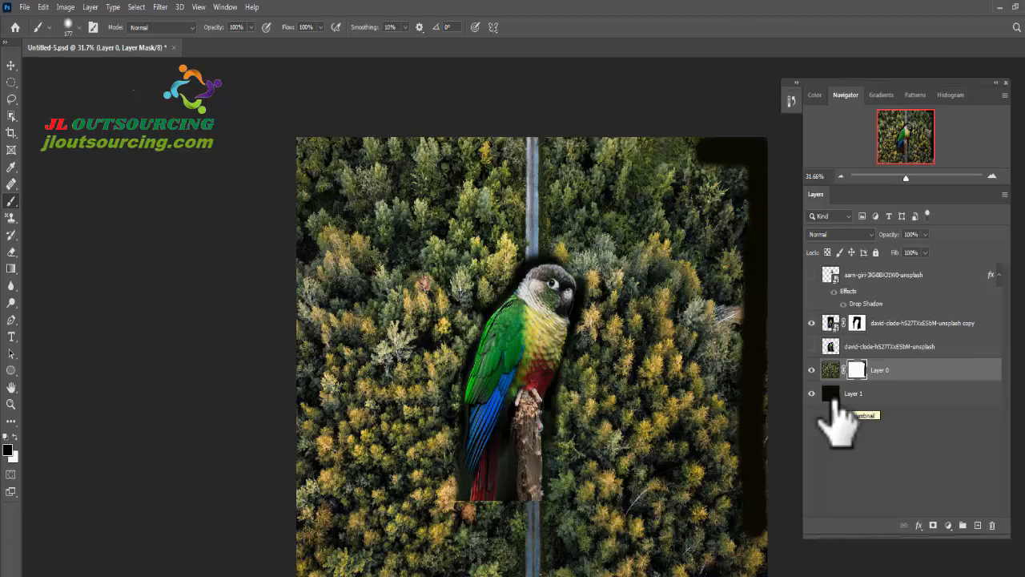
# Step: Fill Layer 1 with a bright green foreground color, hue 136°
pyautogui.click(831, 399)
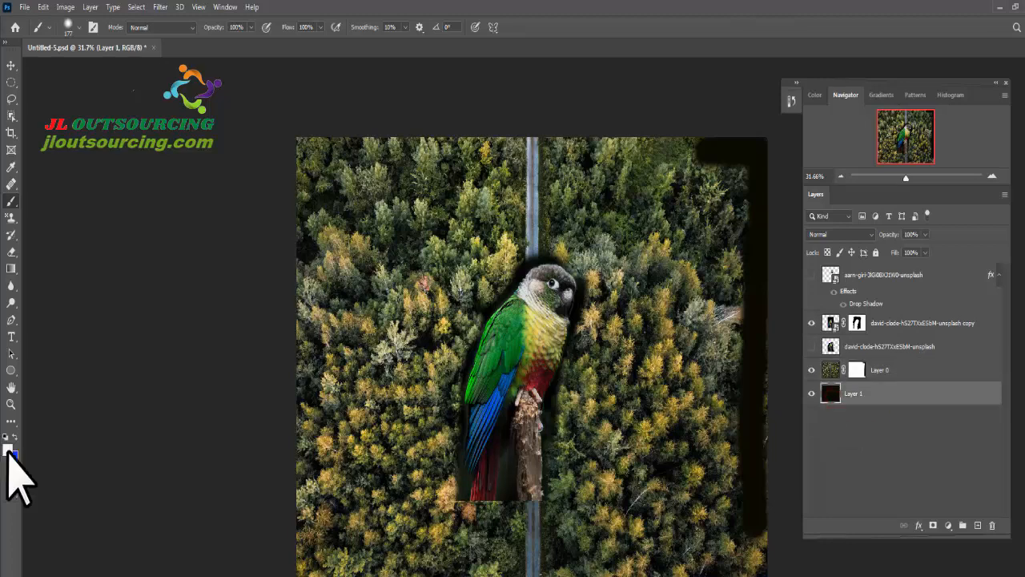
pyautogui.click(9, 450)
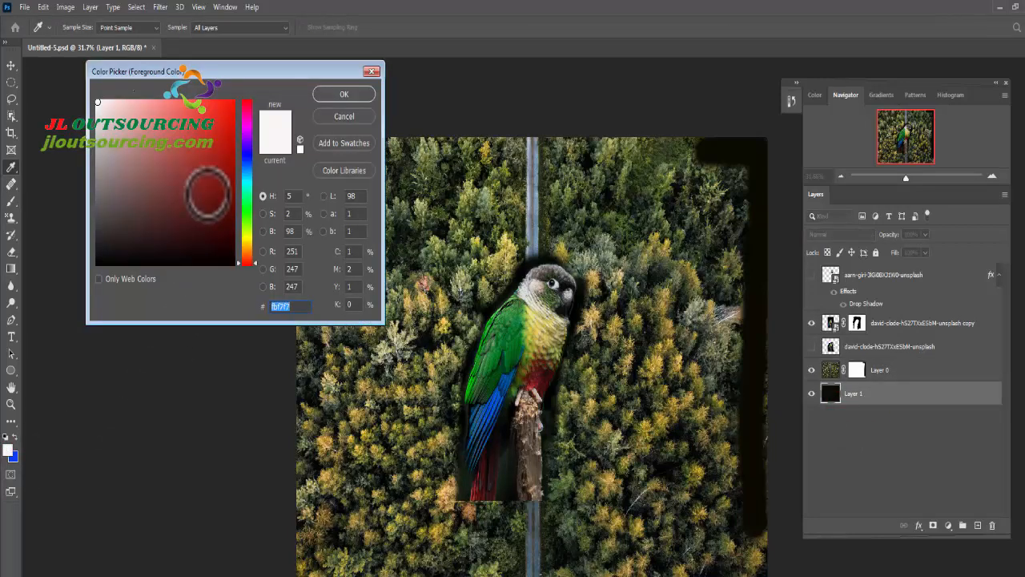
pyautogui.moveTo(245, 201); pyautogui.dragTo(240, 108)
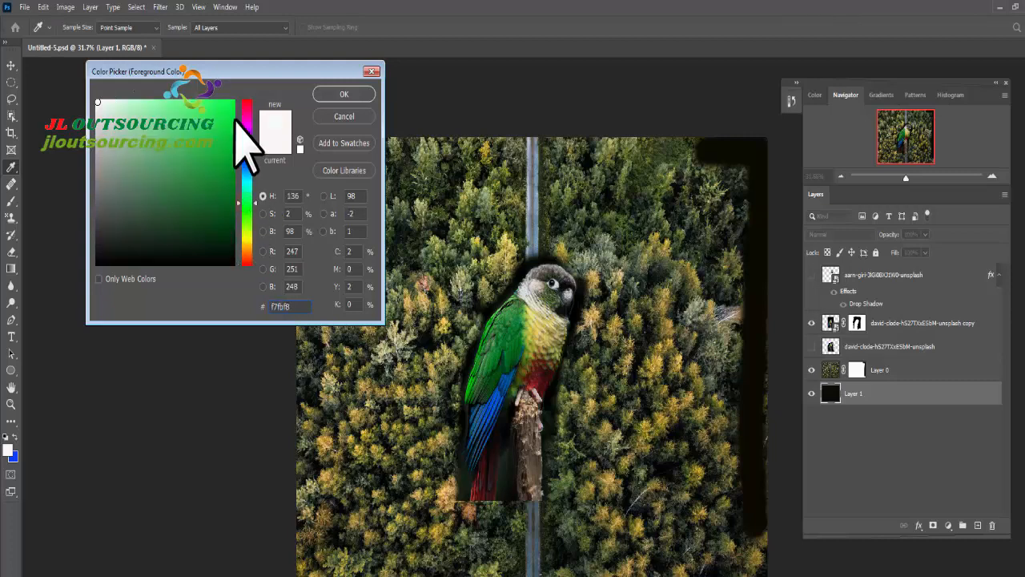
pyautogui.press('Return')
pyautogui.press('b')
pyautogui.click(104, 509)
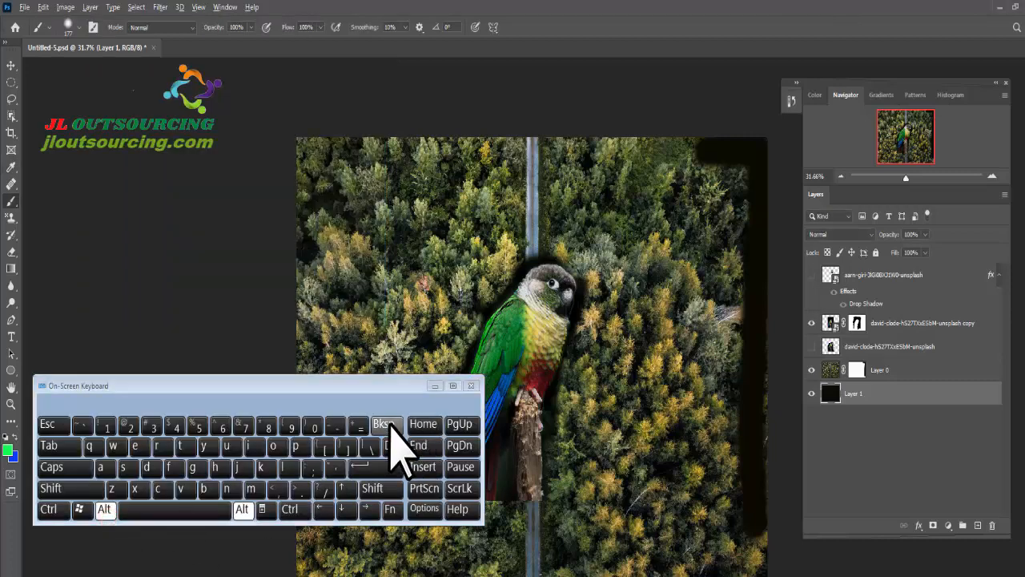
pyautogui.click(385, 424)
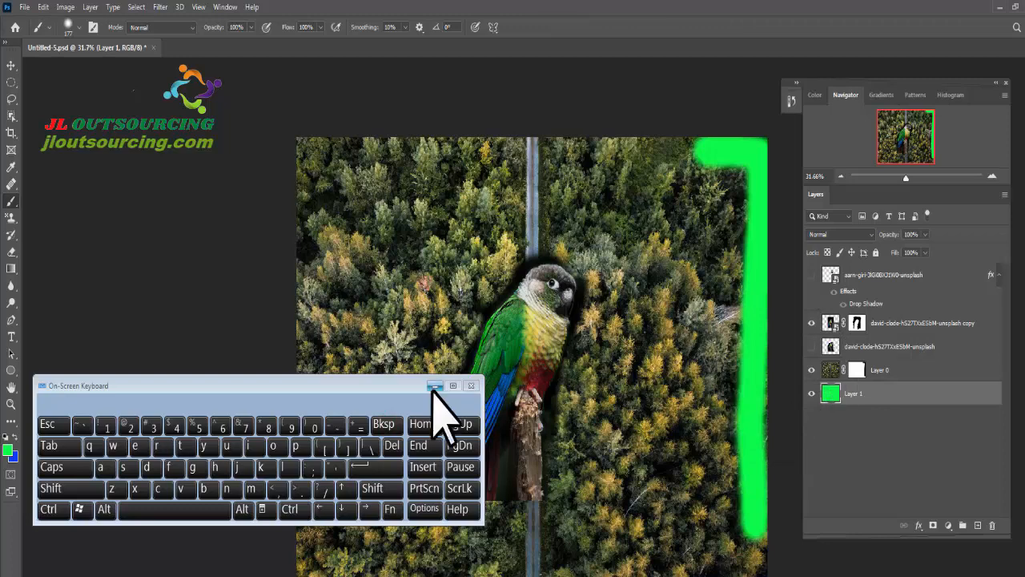
pyautogui.click(433, 387)
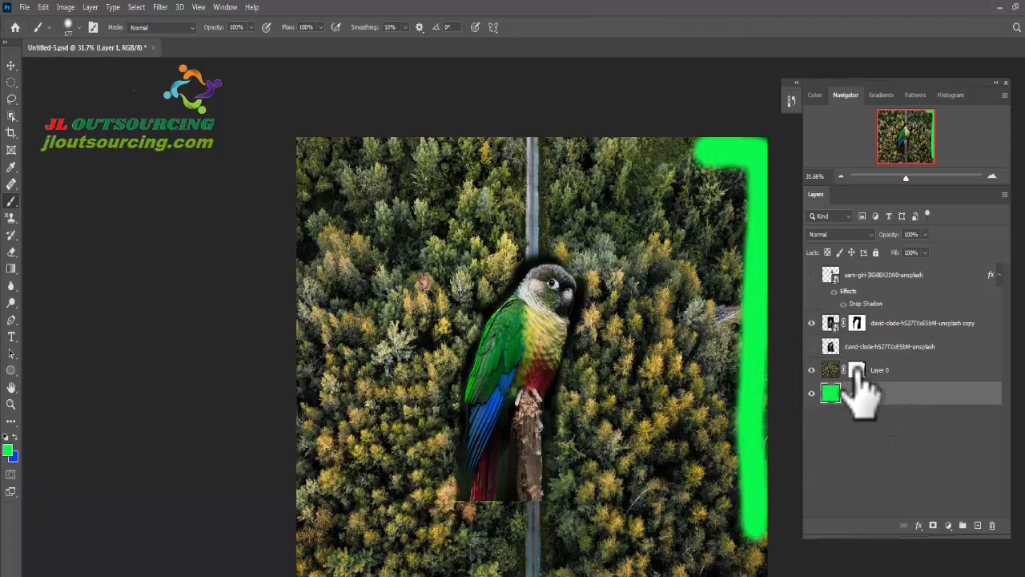
# Step: Paint more black on Layer 0's mask to widen the hidden area along the forest's upper-right corner and right edge
pyautogui.click(856, 371)
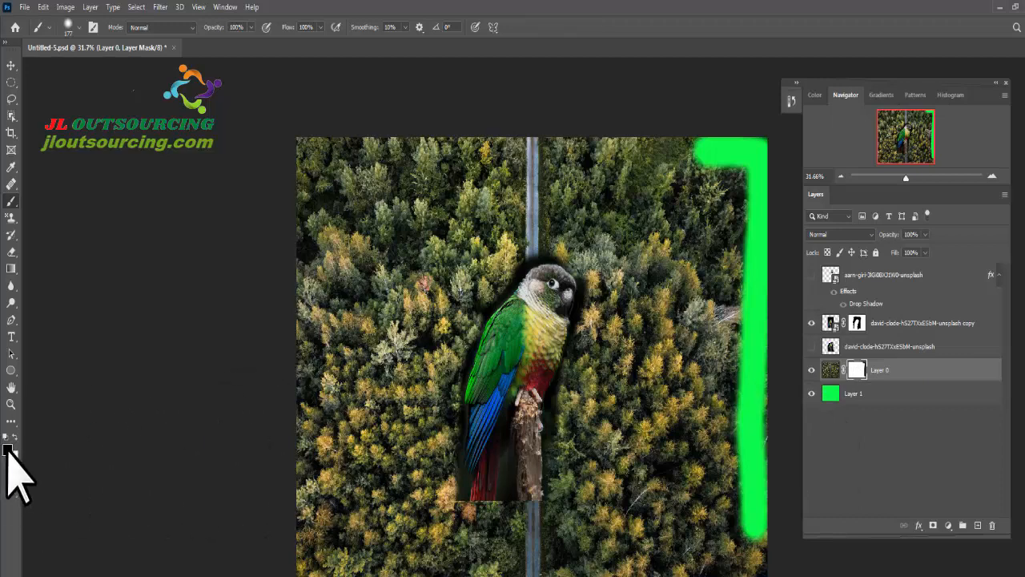
pyautogui.moveTo(686, 165)
pyautogui.mouseDown()
pyautogui.moveTo(713, 206)
pyautogui.moveTo(727, 521)
pyautogui.moveTo(759, 551)
pyautogui.moveTo(745, 373)
pyautogui.moveTo(750, 446)
pyautogui.mouseUp()
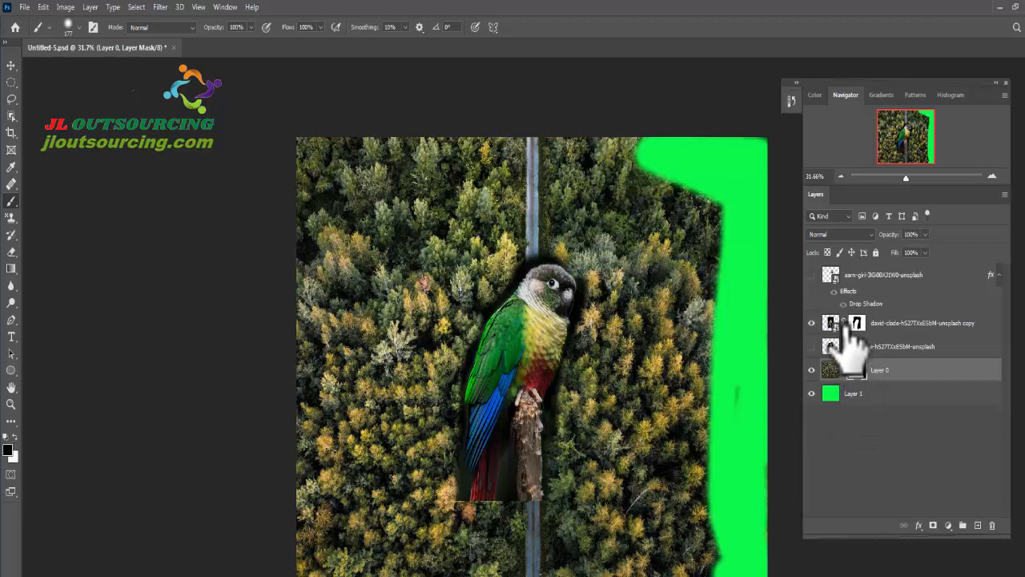
# Step: Delete the layer mask of the parrot copy
pyautogui.rightClick(856, 325)
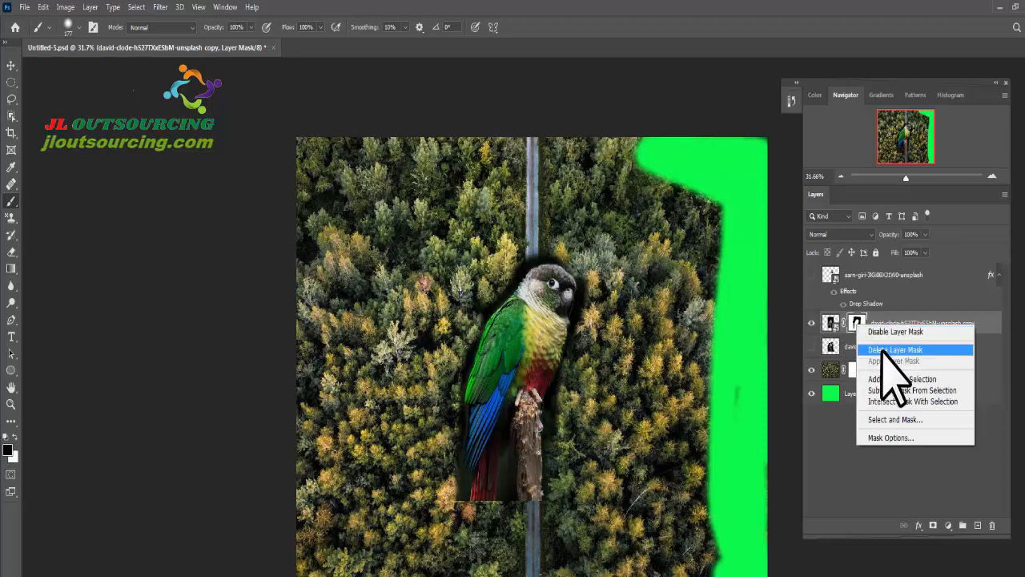
pyautogui.click(888, 349)
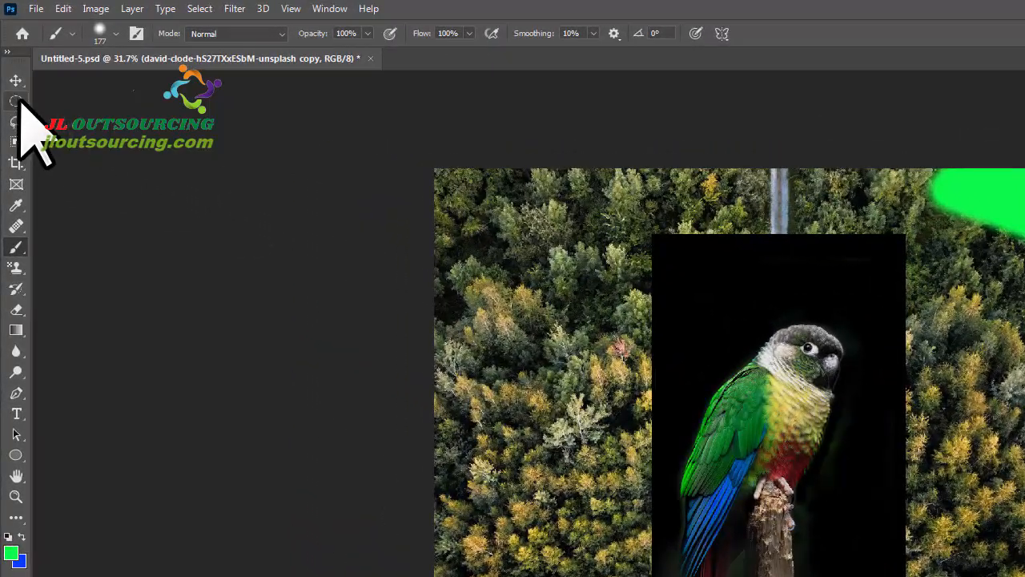
# Step: Make an elliptical selection around the parrot's head and upper body and turn it into the parrot copy's layer mask
pyautogui.click(18, 102)
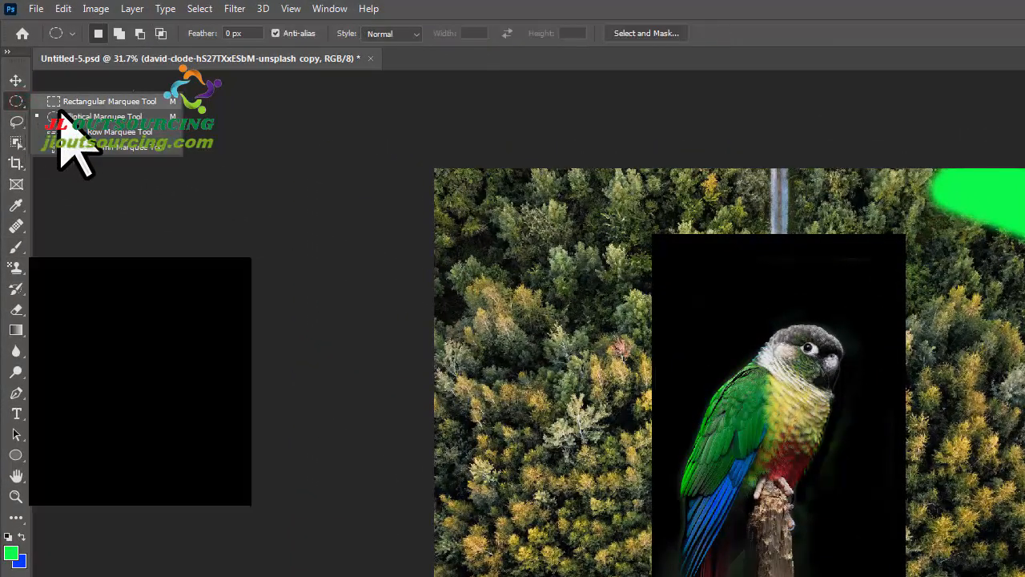
pyautogui.click(64, 115)
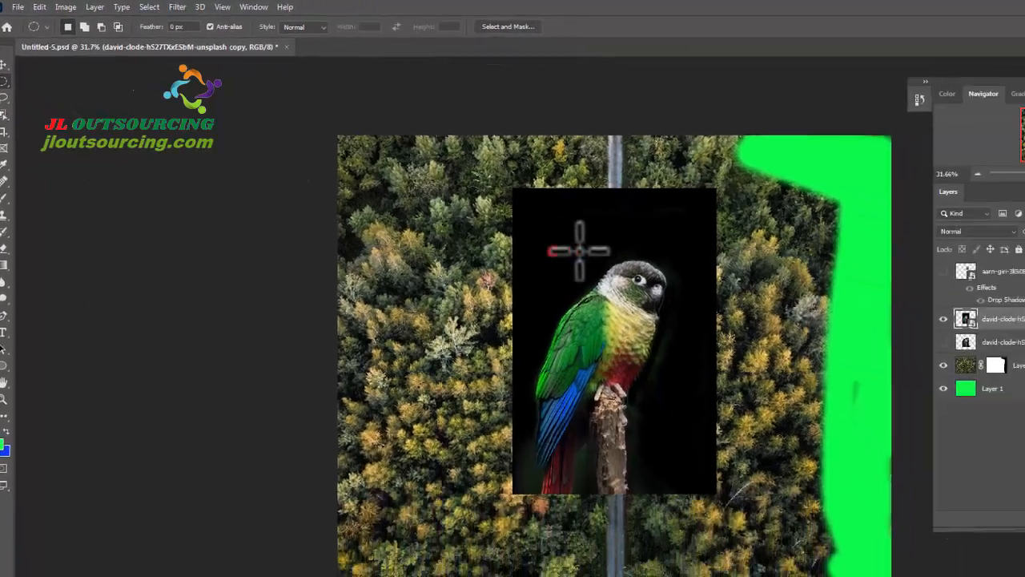
pyautogui.moveTo(703, 314); pyautogui.dragTo(867, 394)
pyautogui.moveTo(579, 274); pyautogui.dragTo(585, 318)
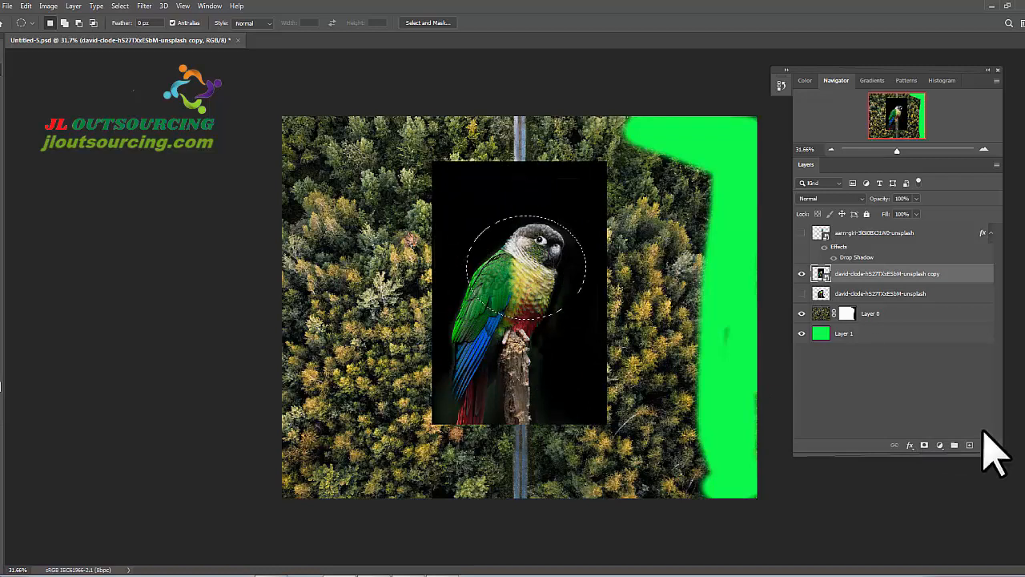
pyautogui.click(924, 445)
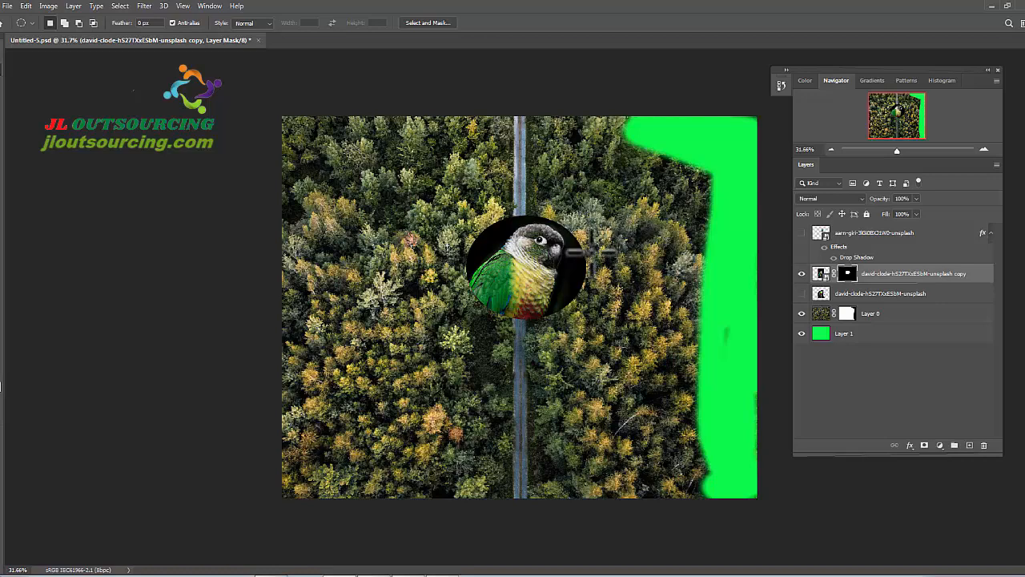
# Step: Delete the elliptical layer mask from the parrot copy
pyautogui.rightClick(849, 273)
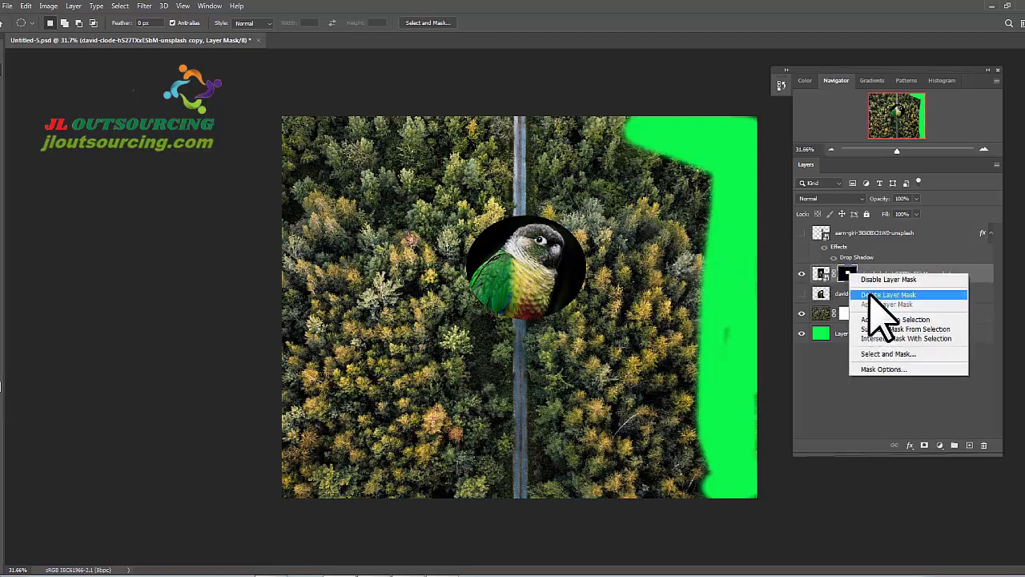
pyautogui.click(872, 295)
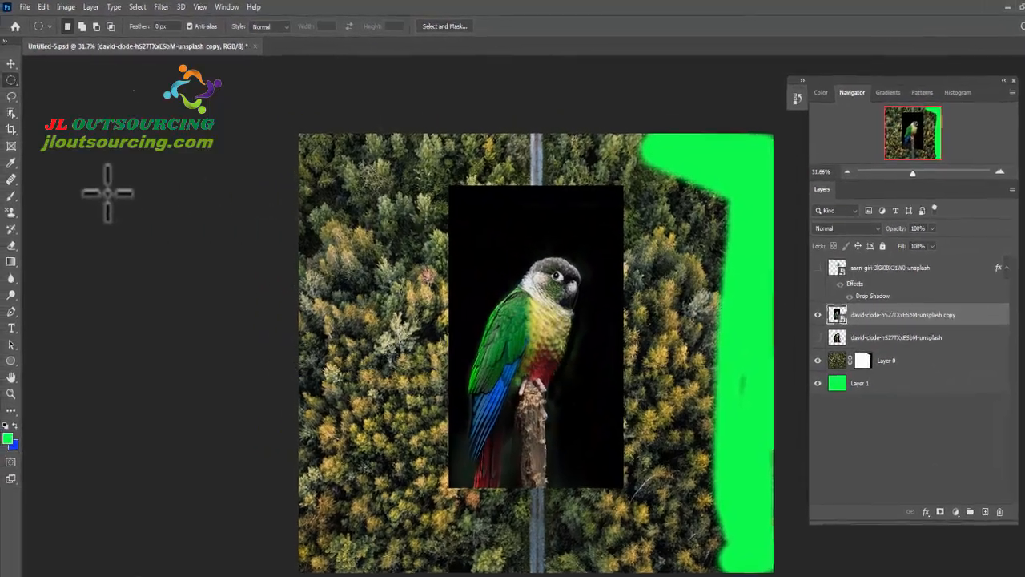
# Step: Activate the Lasso tool for a freehand selection on the parrot copy
pyautogui.click(12, 96)
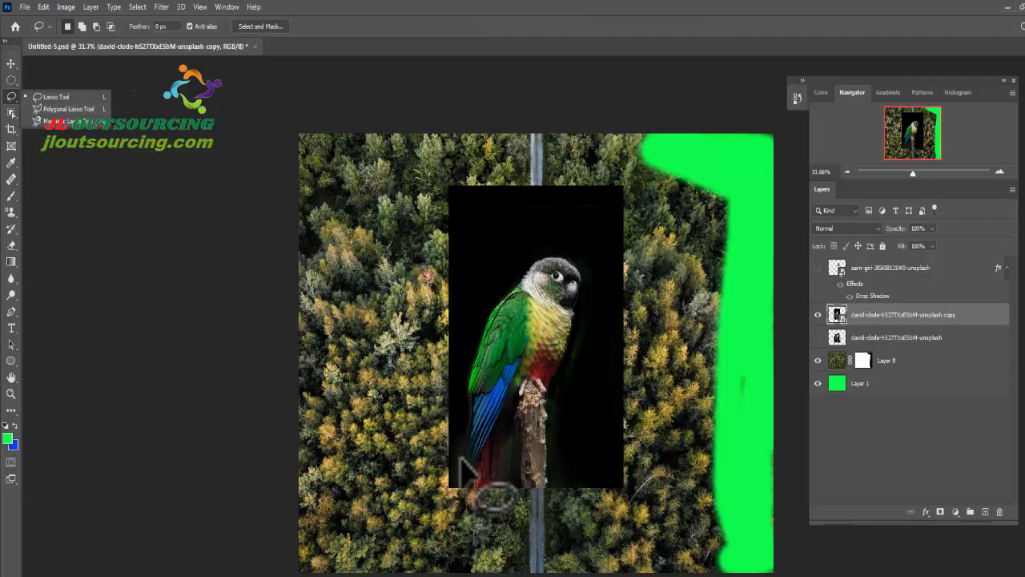